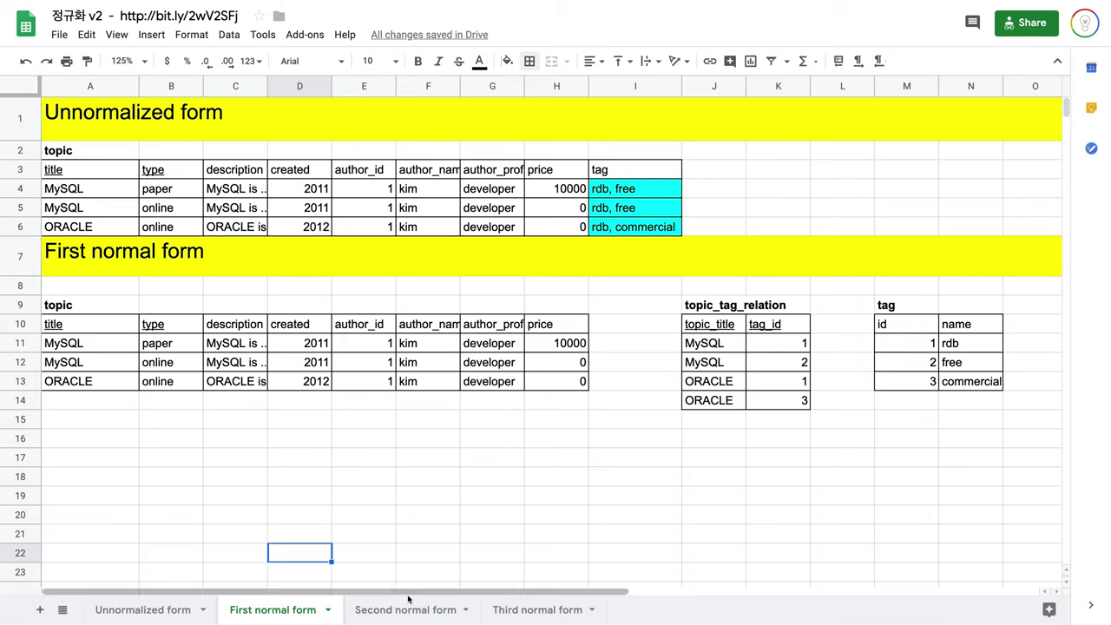
Step: Open the Second normal form sheet and compare its first normal form tables with the topic and topic_type tables of the second
click(416, 616)
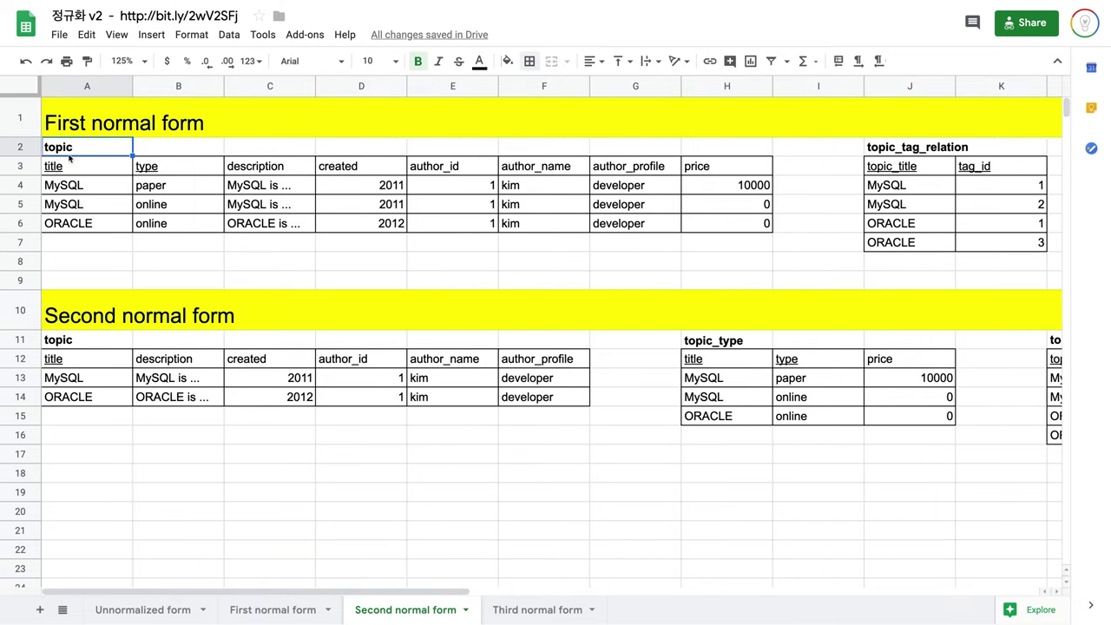
click(78, 128)
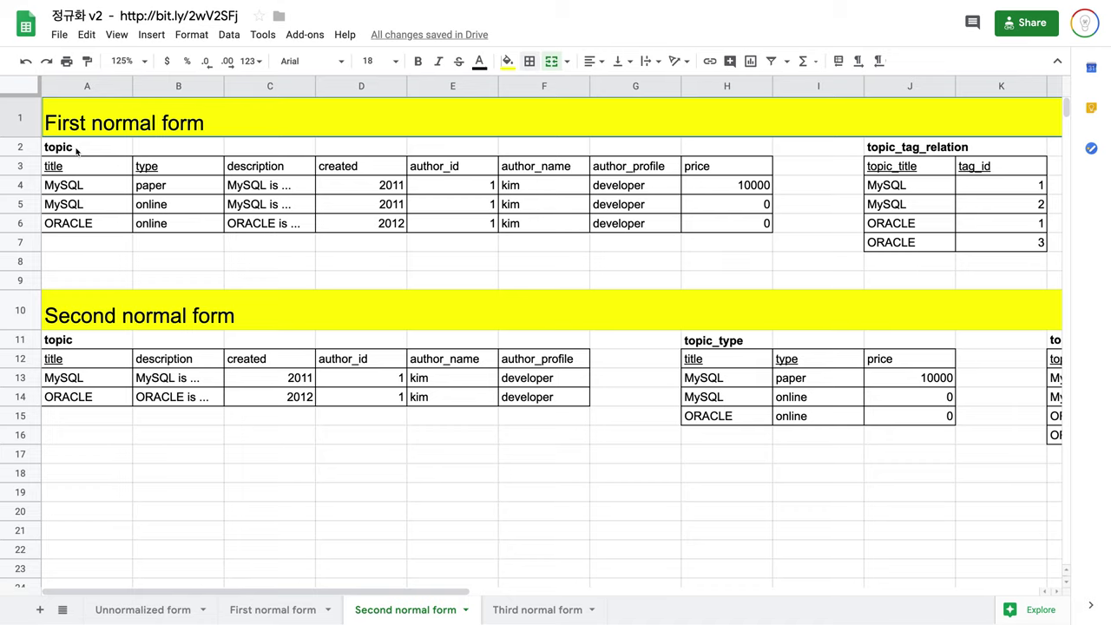
click(105, 324)
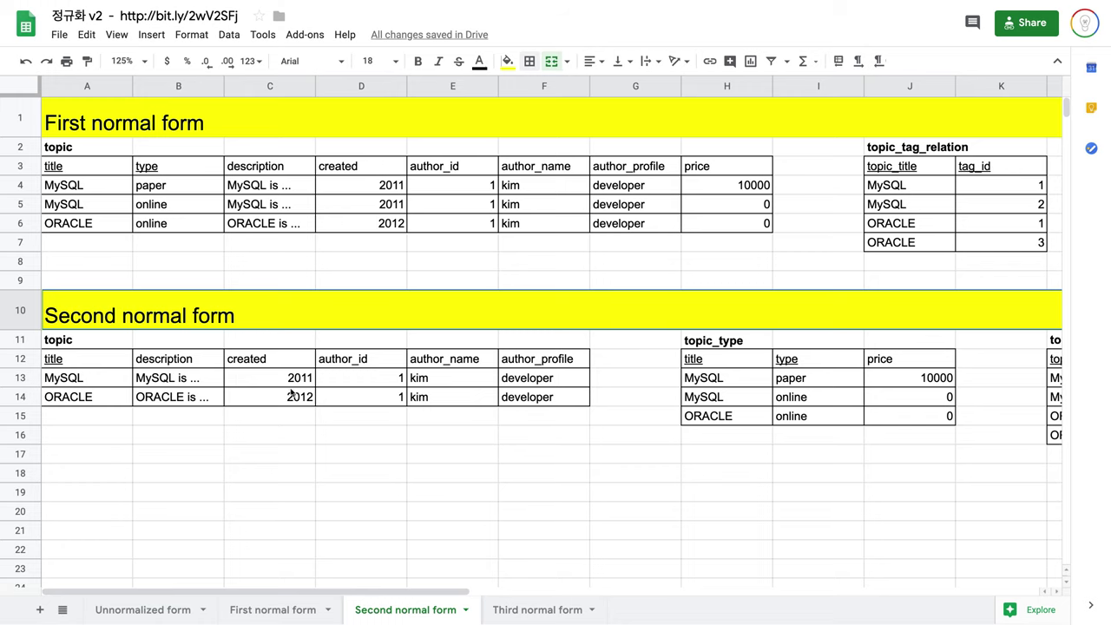
scroll(375, 429, right, 5)
scroll(375, 429, left, 5)
click(758, 340)
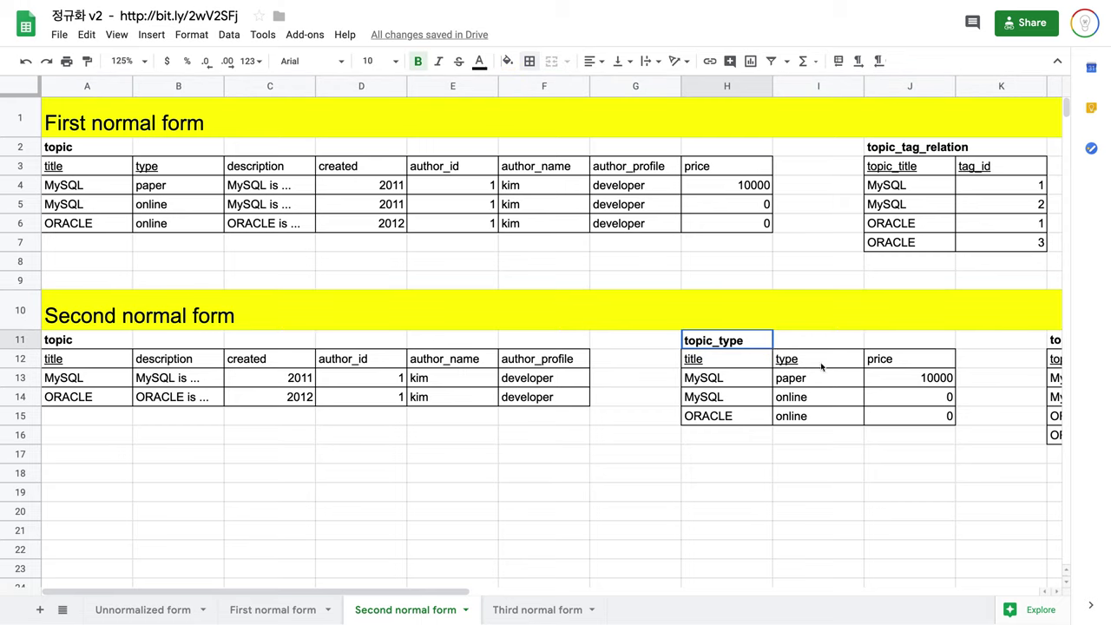
drag(821, 366, 950, 423)
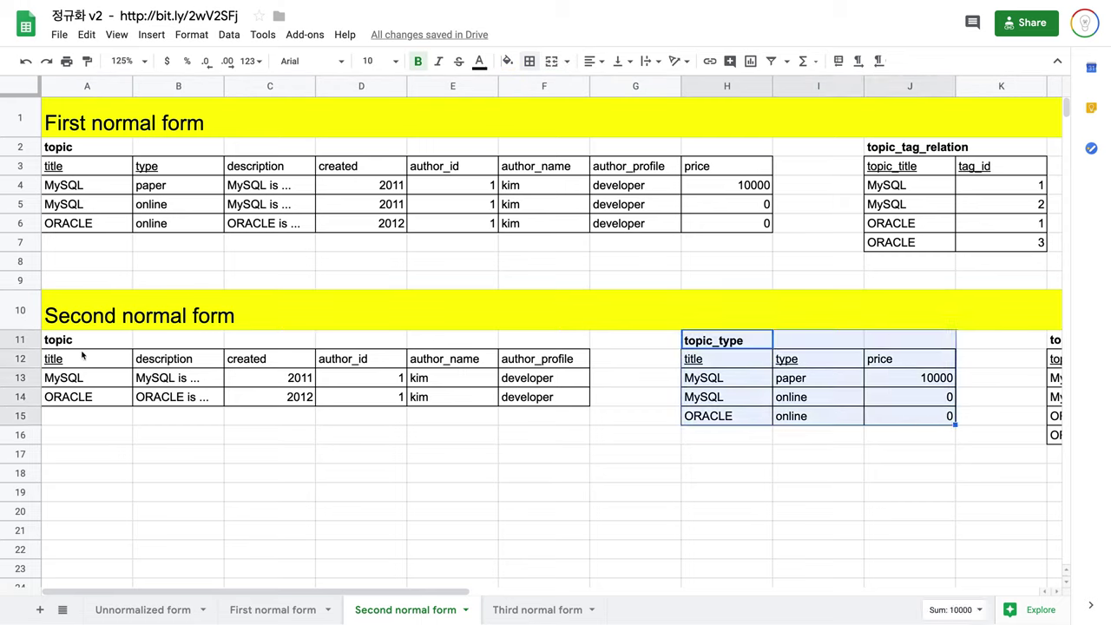
Step: Clear rows 11 to 18 under the Second normal form heading
click(19, 339)
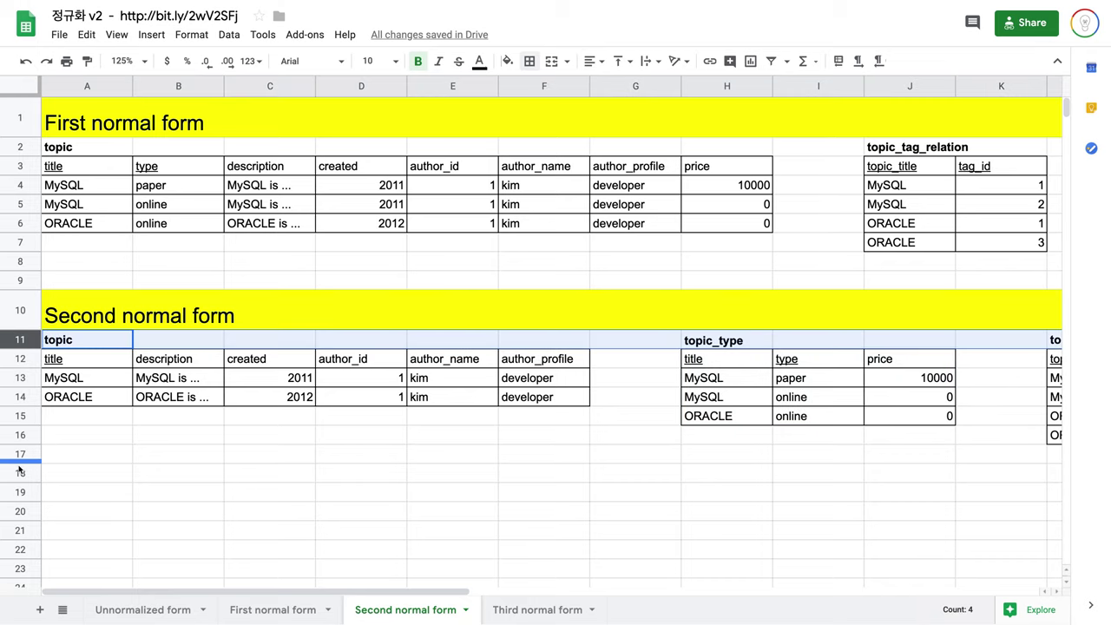
shift+click(19, 473)
right_click(19, 468)
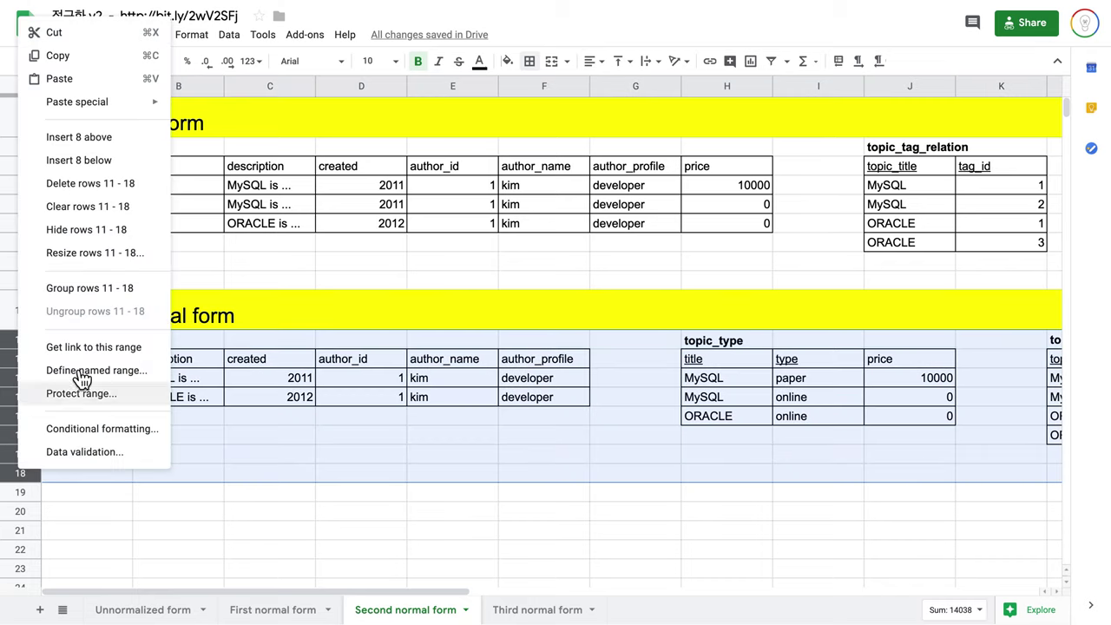
click(86, 207)
click(561, 224)
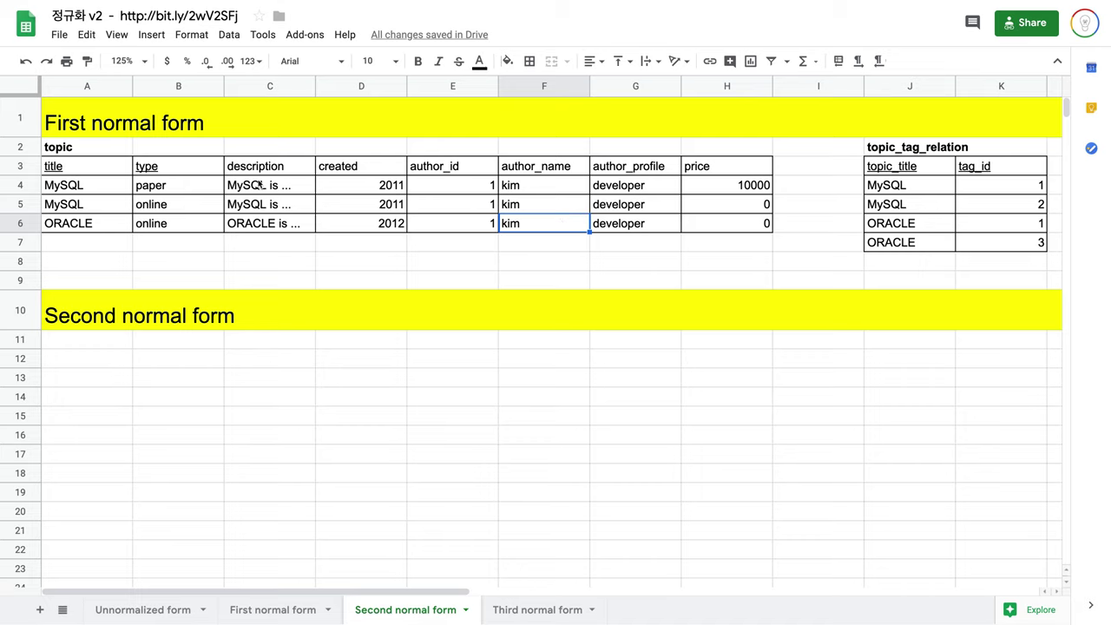
Step: Fill the description to author_profile cells of the two MySQL rows, C4:G5, with light magenta
drag(260, 184, 647, 205)
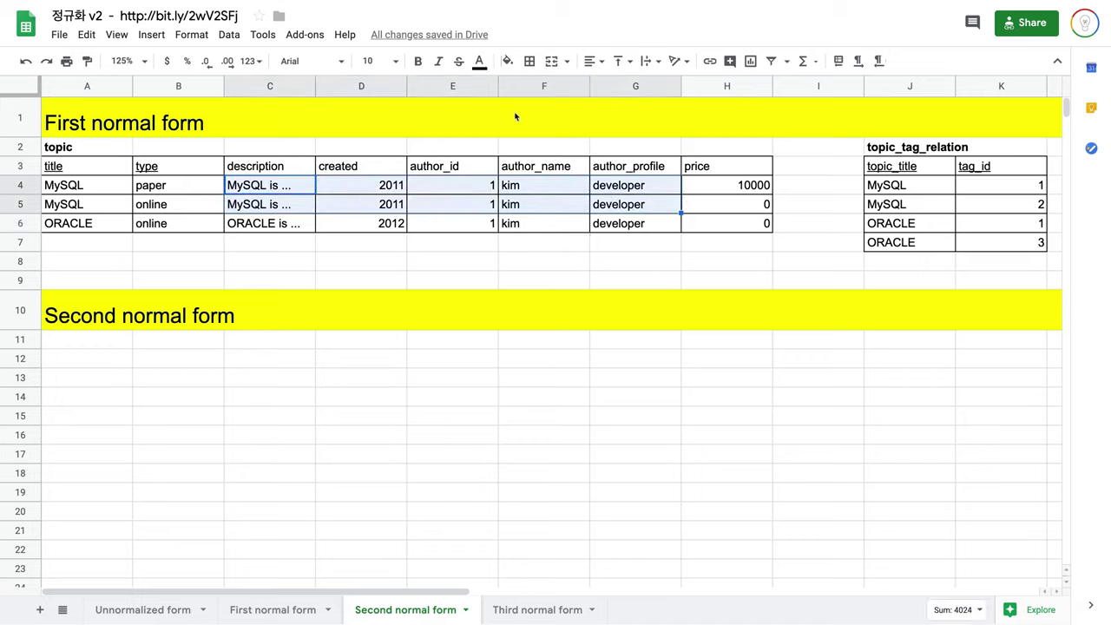
click(506, 61)
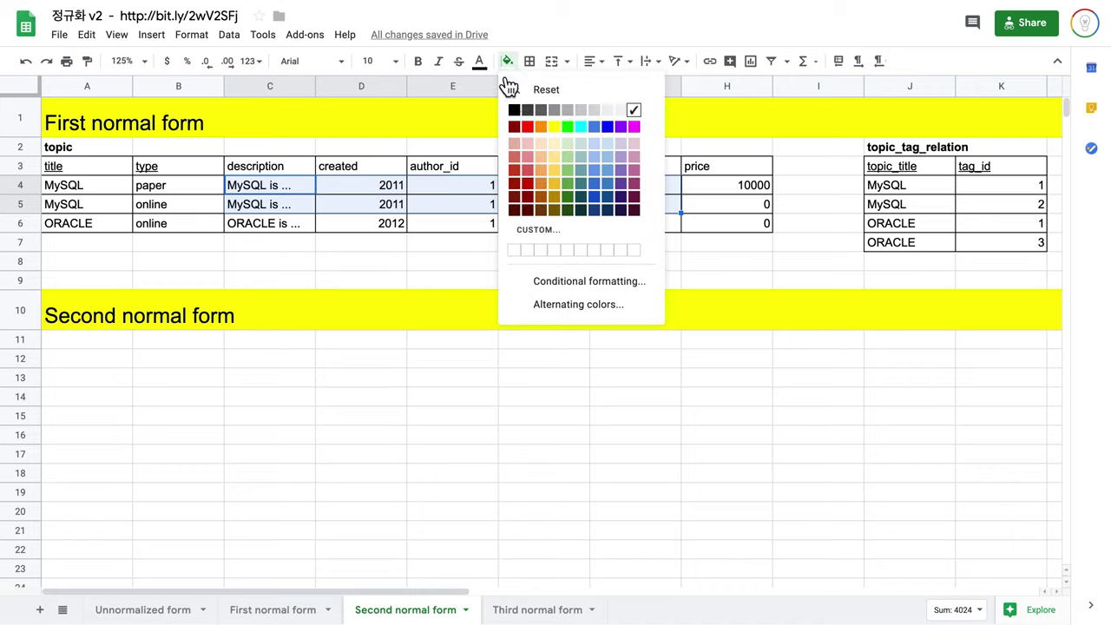
click(634, 143)
click(709, 260)
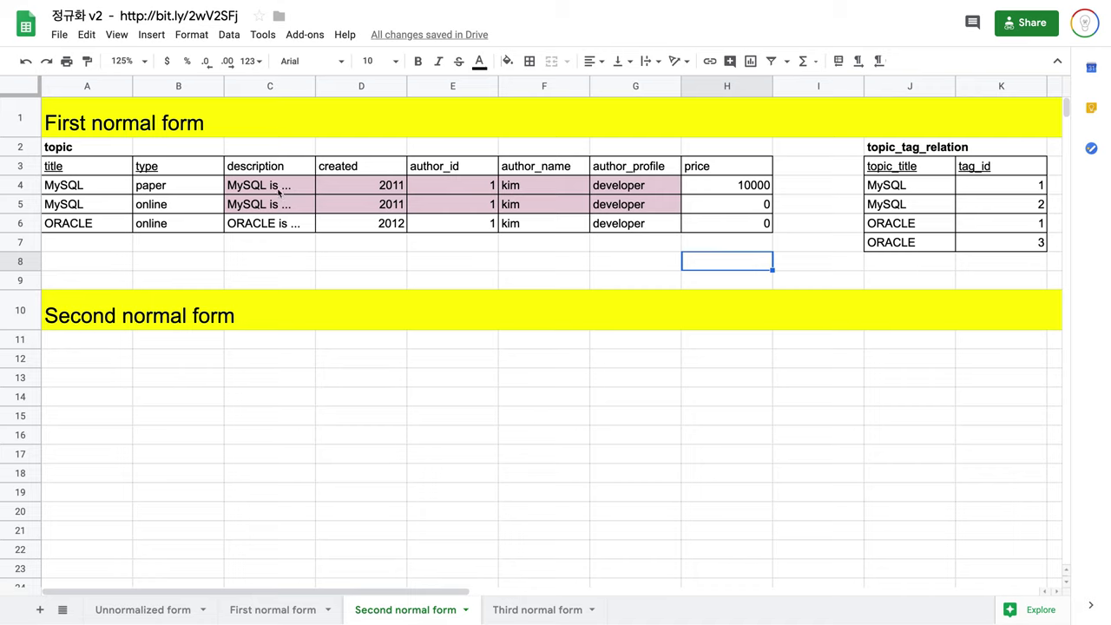
Step: Examine whether the description to author_profile columns depend on title alone or also on type in the first normal form topic table
drag(278, 192, 634, 188)
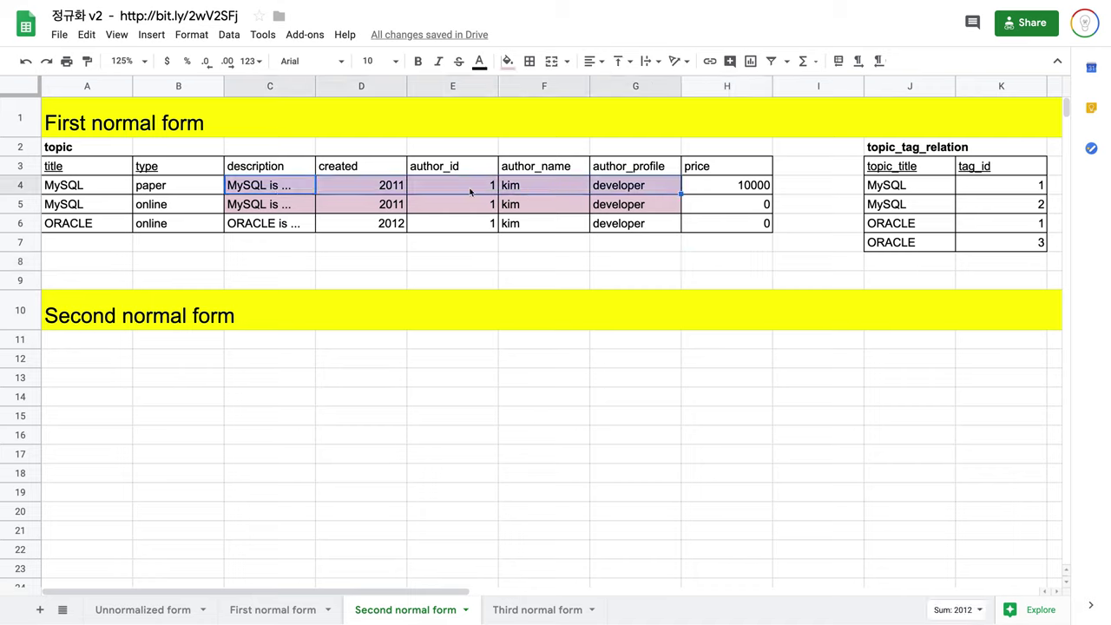
click(78, 187)
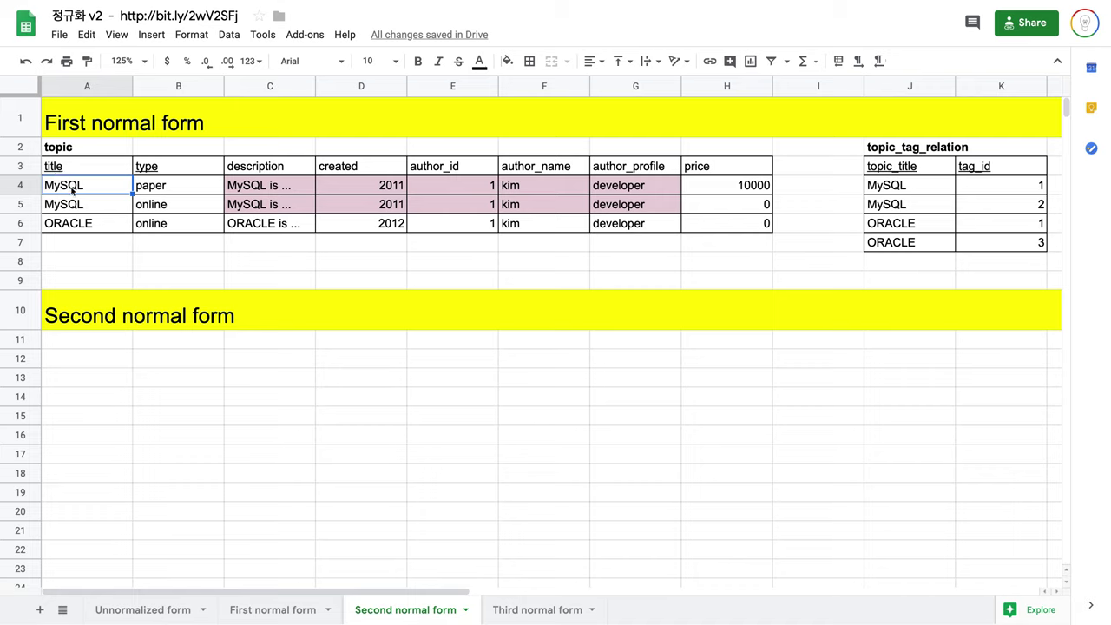
drag(236, 186, 649, 189)
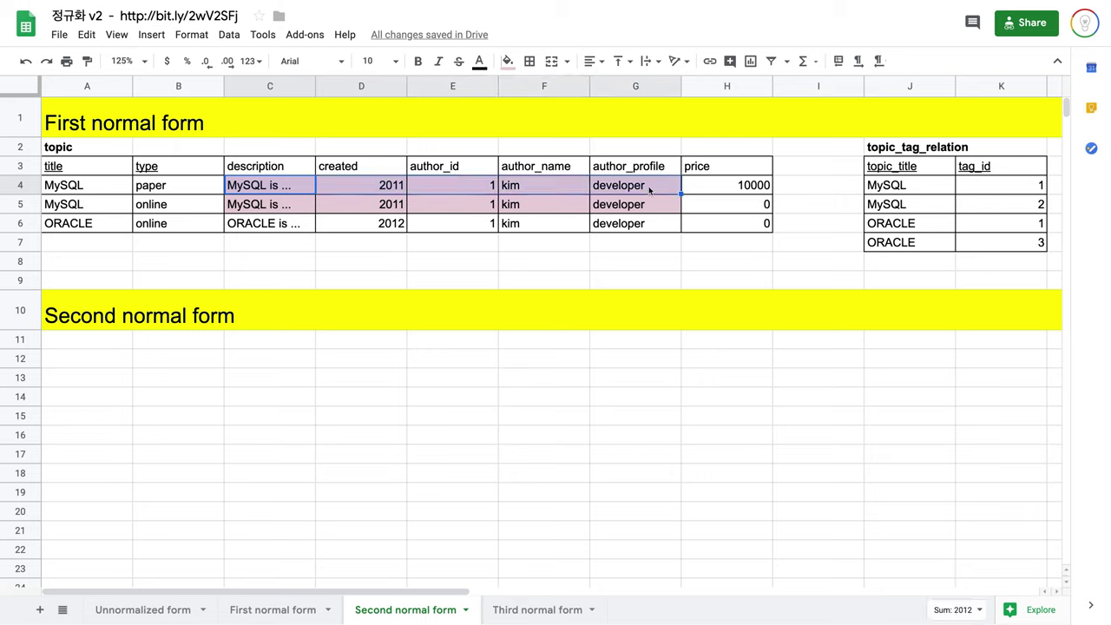
click(153, 170)
click(162, 188)
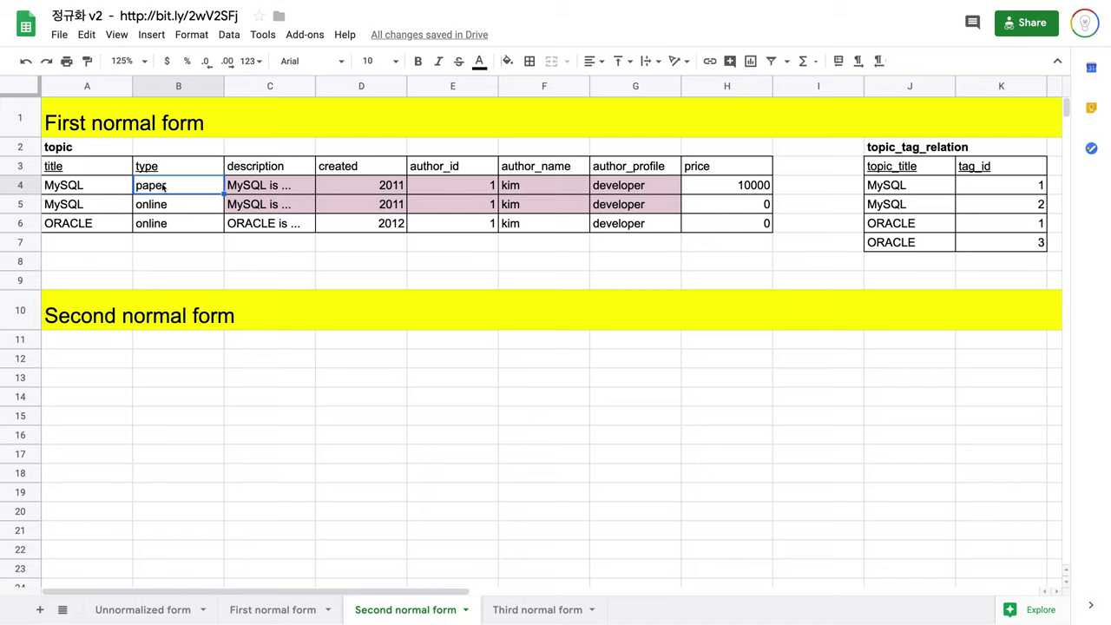
click(244, 173)
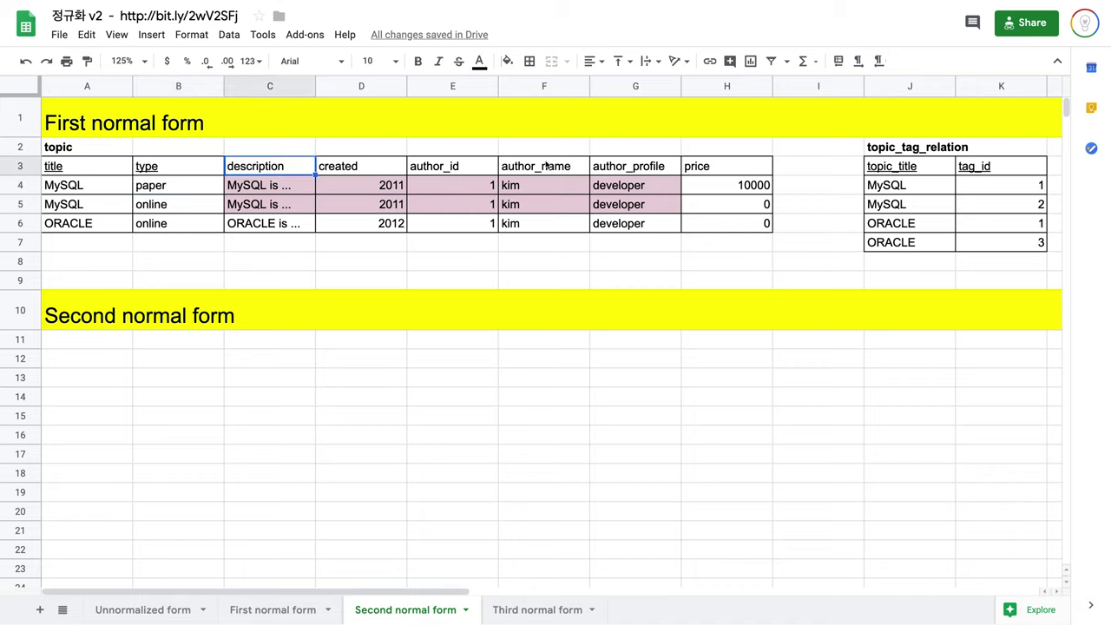
click(646, 171)
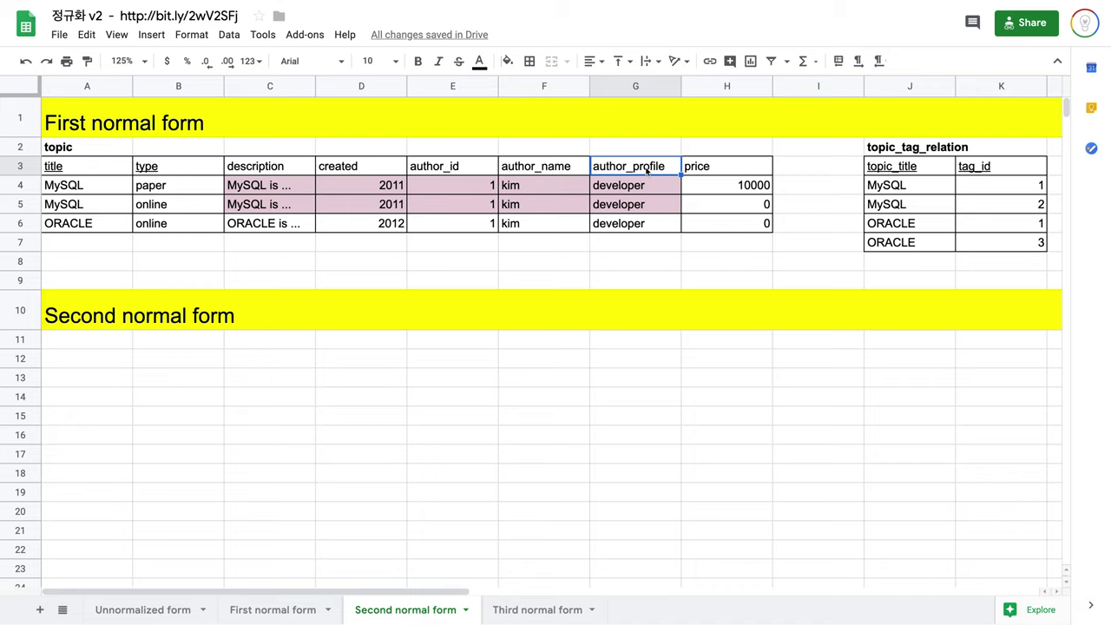
click(86, 171)
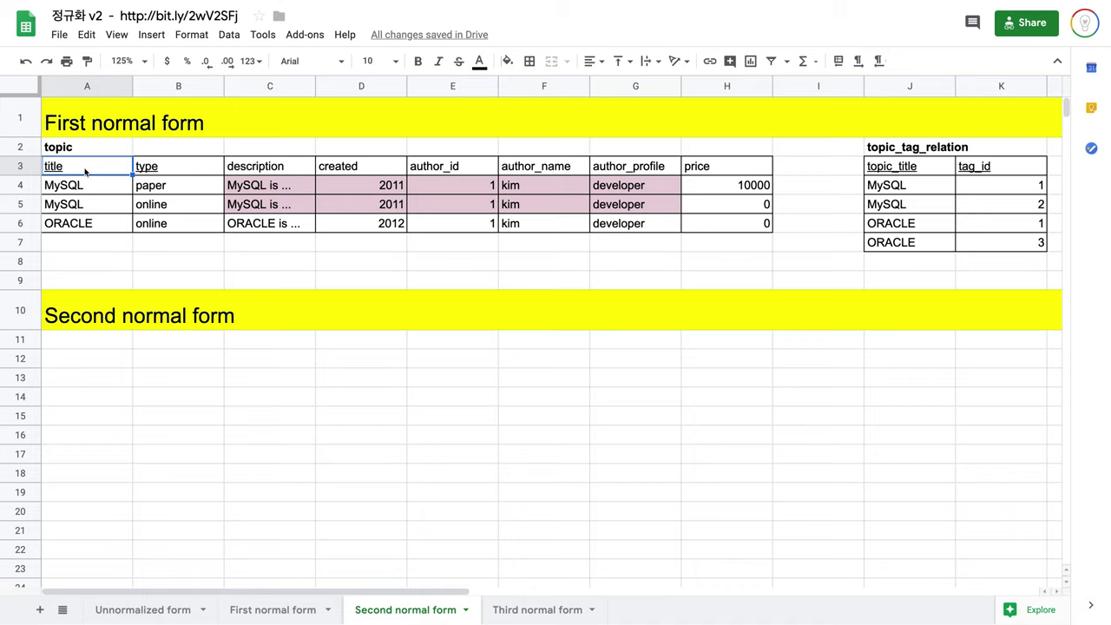
click(63, 149)
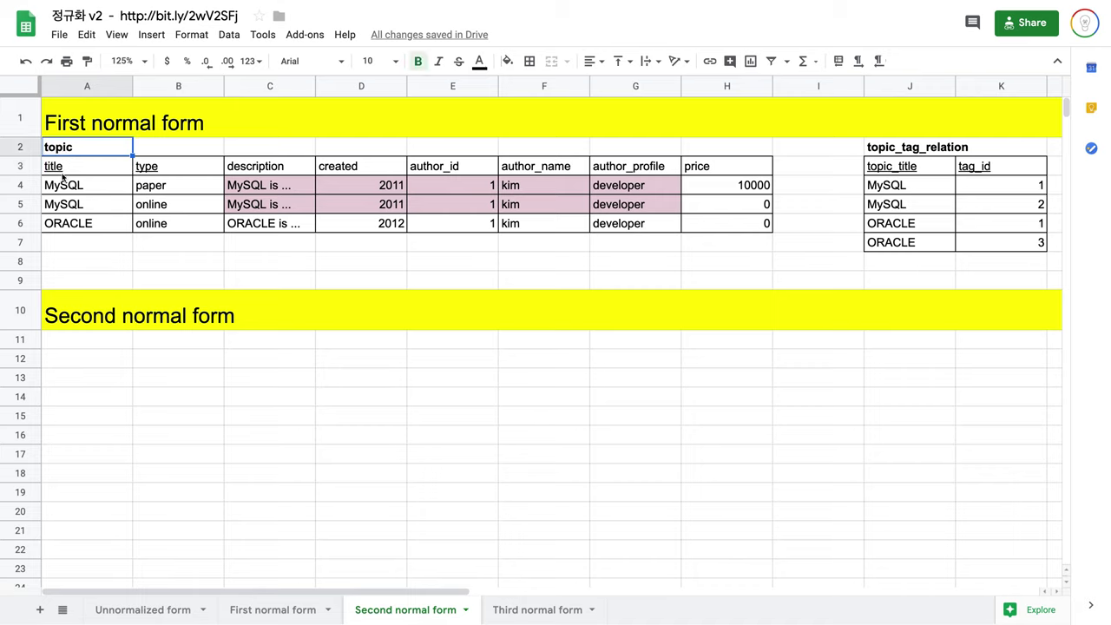
Step: Examine how price depends on title and type together, compared with the description to author_profile columns
click(757, 189)
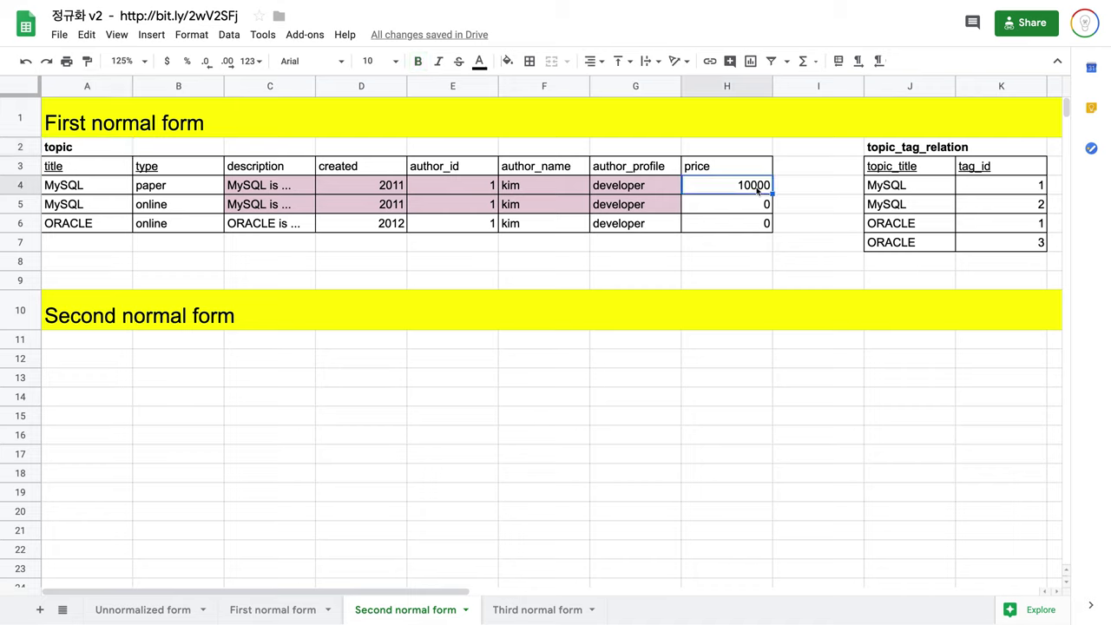
click(106, 191)
click(174, 189)
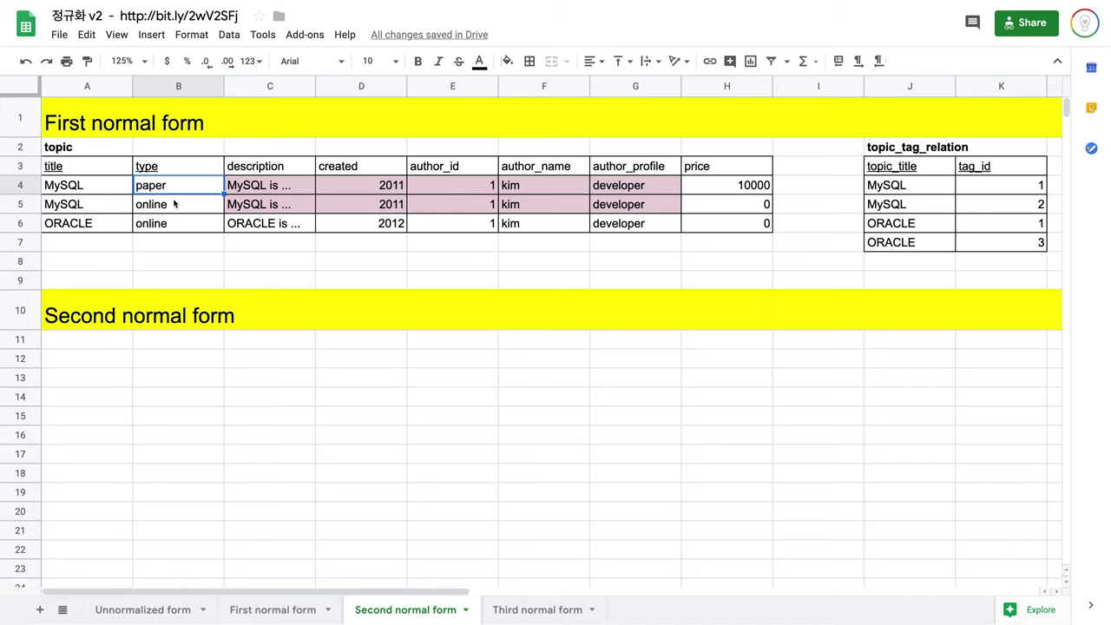
click(173, 205)
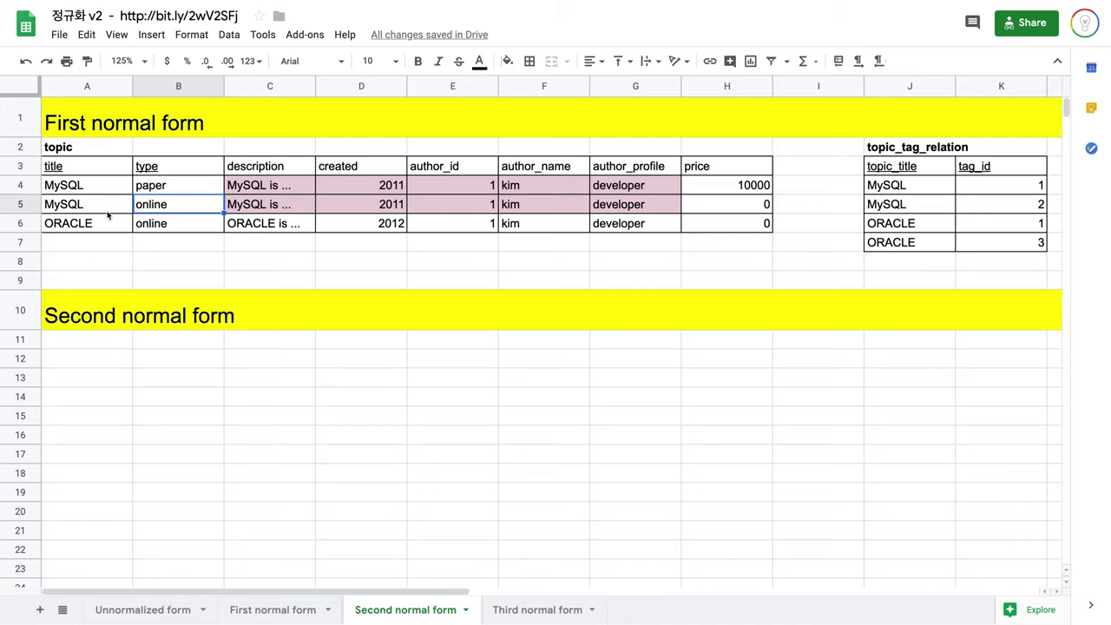
click(63, 149)
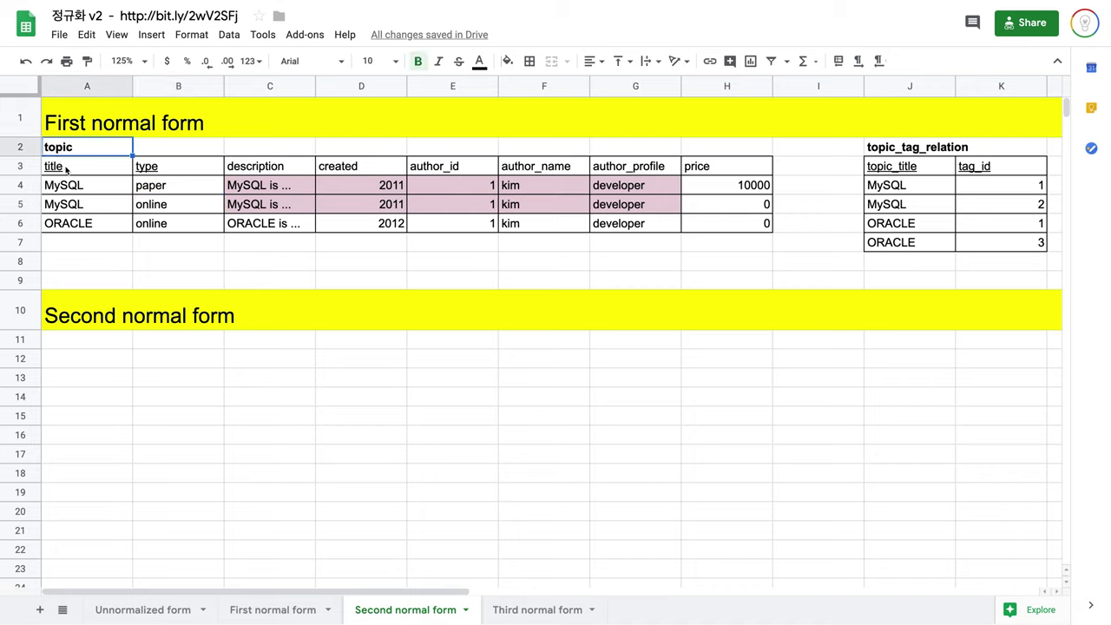
click(67, 169)
click(150, 171)
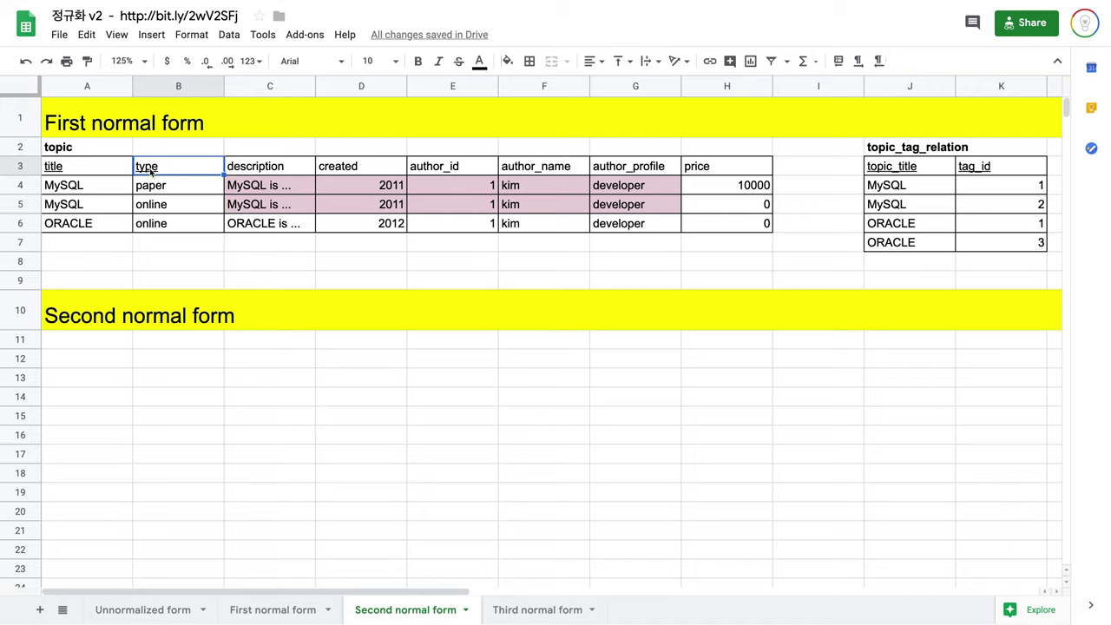
click(747, 173)
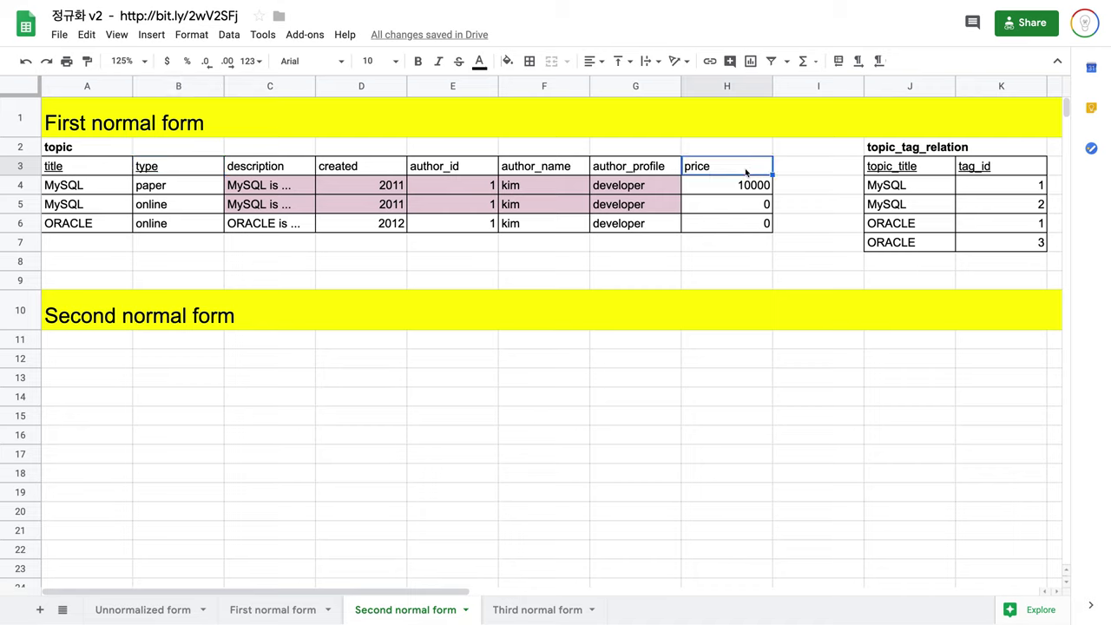
drag(264, 169, 608, 234)
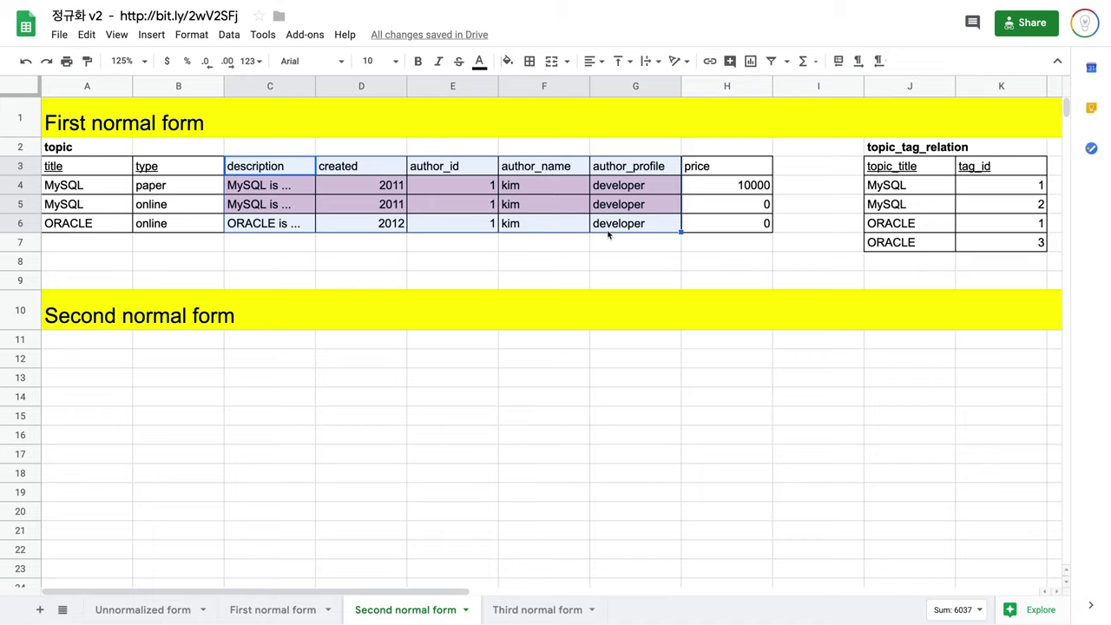
Step: Copy the topic table name from A2 to A11 under the Second normal form heading
click(66, 147)
key(ctrl+c)
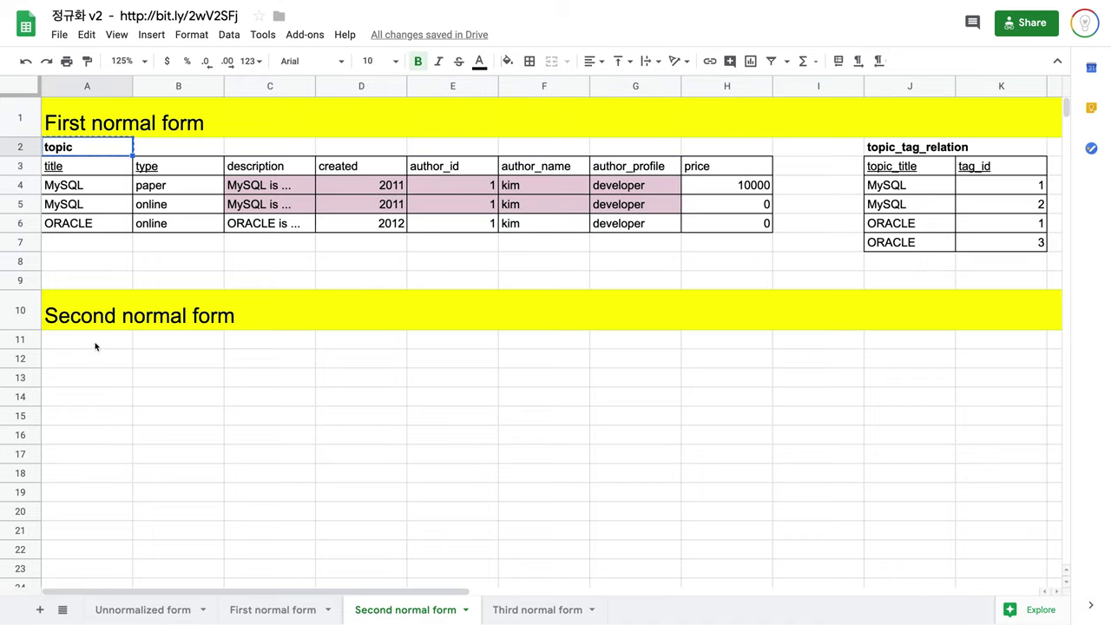
click(93, 344)
key(ctrl+v)
Step: Copy the title column A3:A6 into the second normal form topic table, starting at A12
click(87, 171)
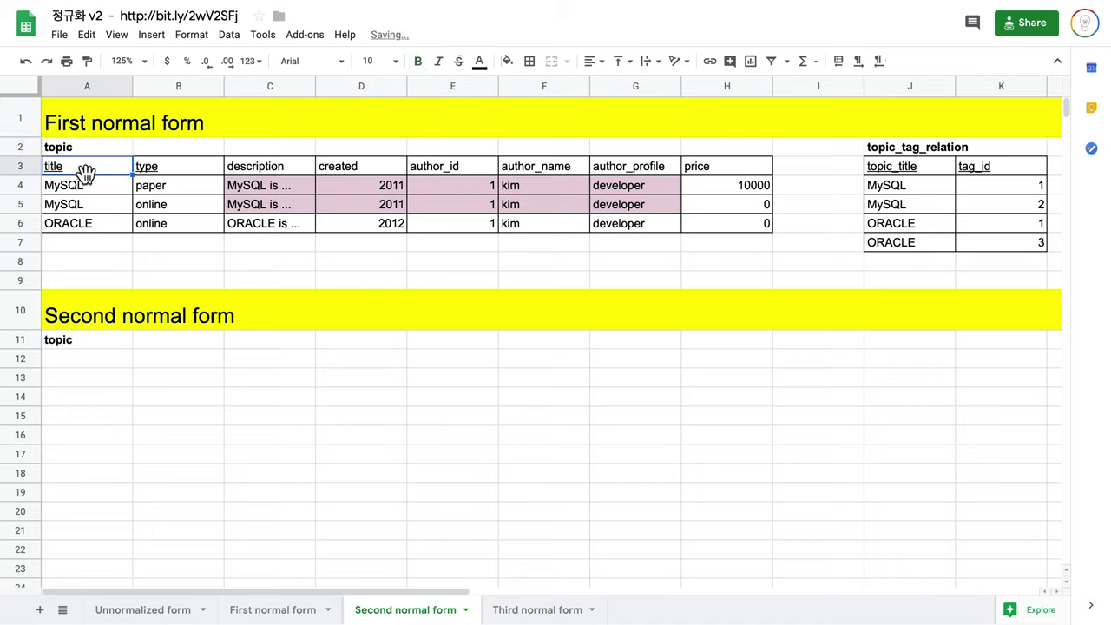
shift+click(92, 225)
key(ctrl+c)
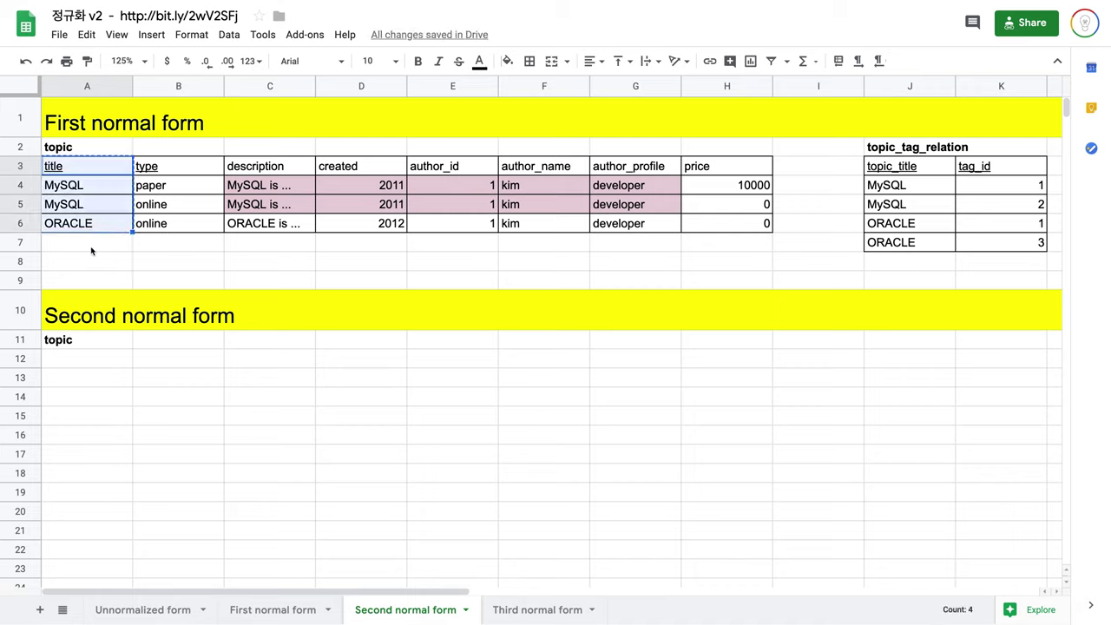
click(95, 361)
key(ctrl+v)
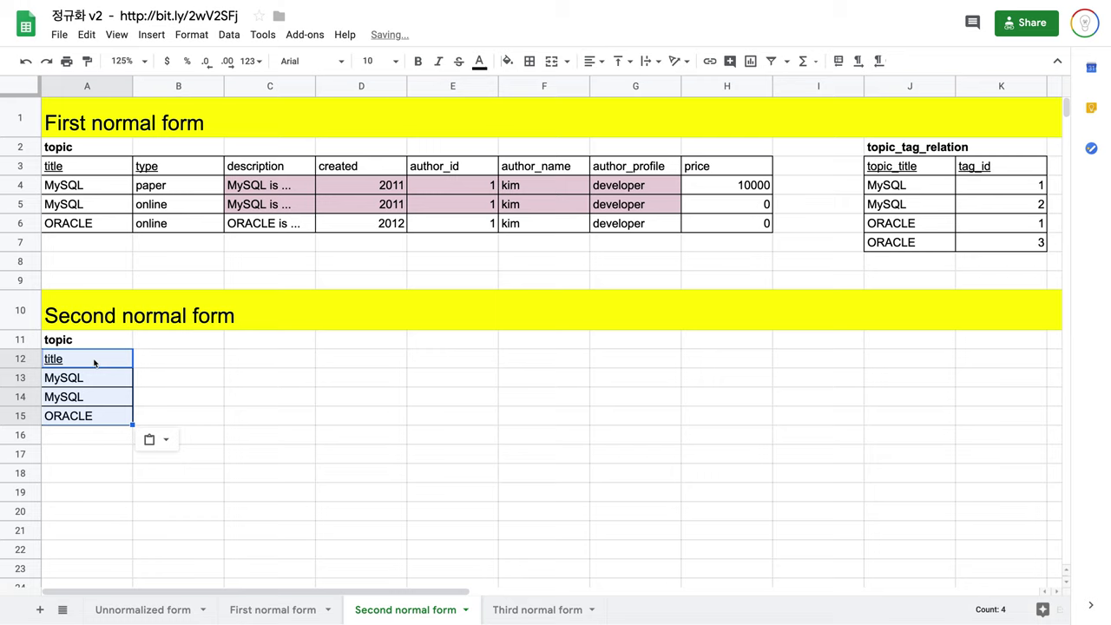
click(196, 409)
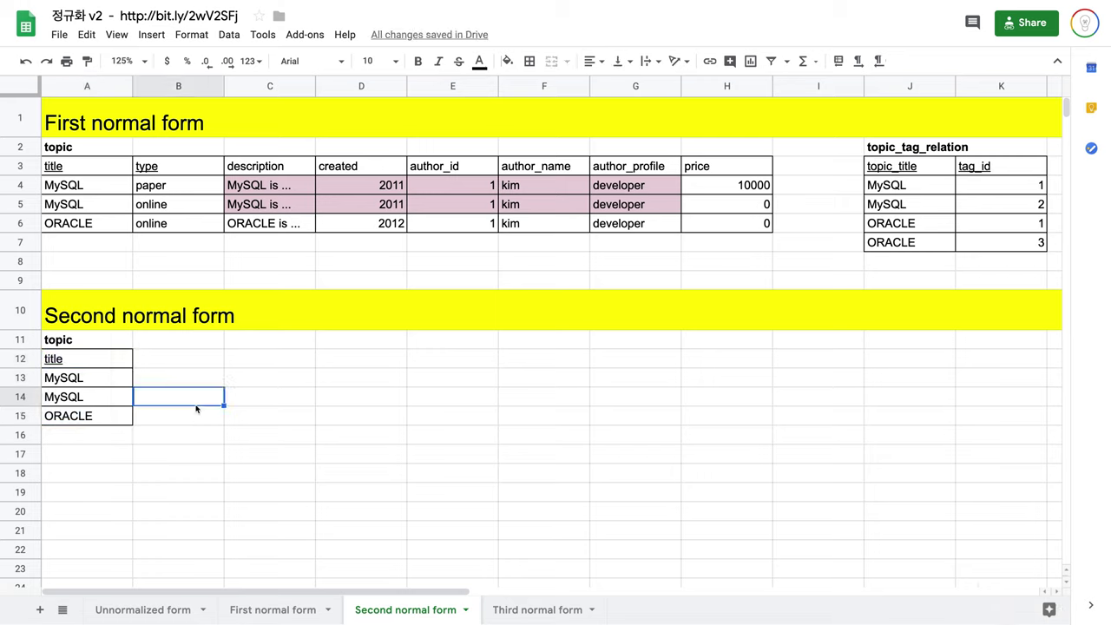
Step: Copy the description to author_profile columns, C3:G6, beside the new title column starting at B12
click(85, 170)
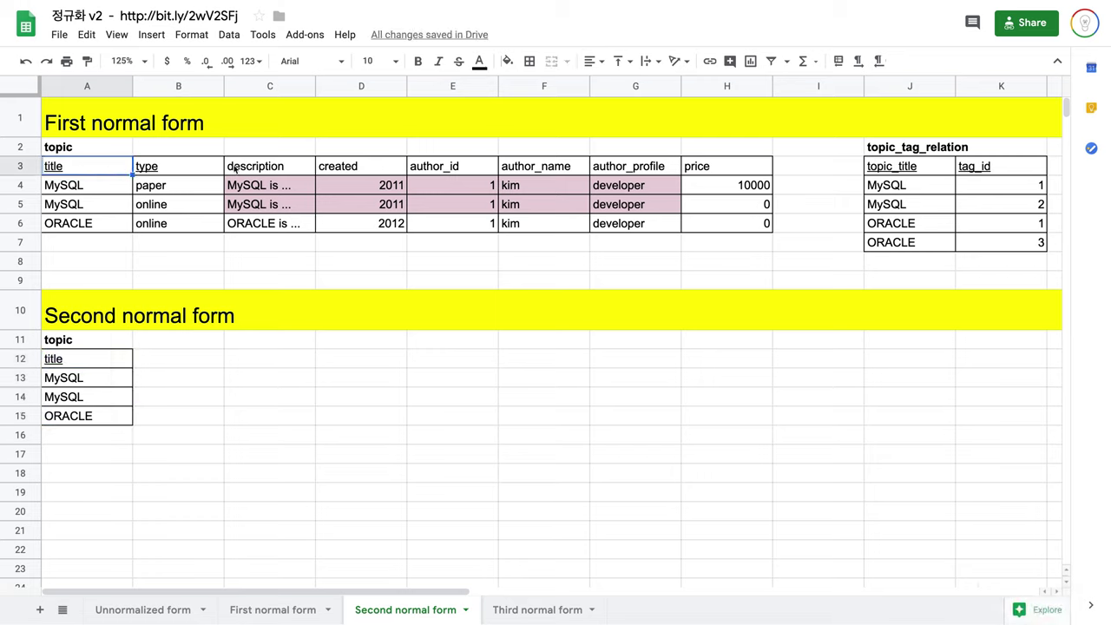
drag(234, 169, 657, 225)
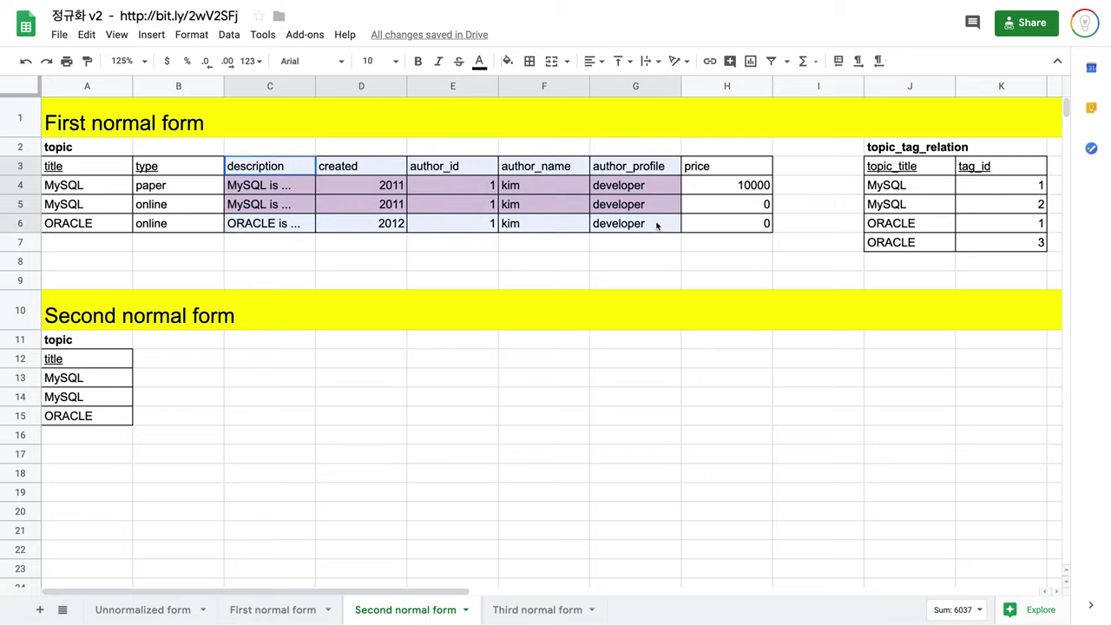
key(ctrl+c)
click(182, 361)
key(ctrl+v)
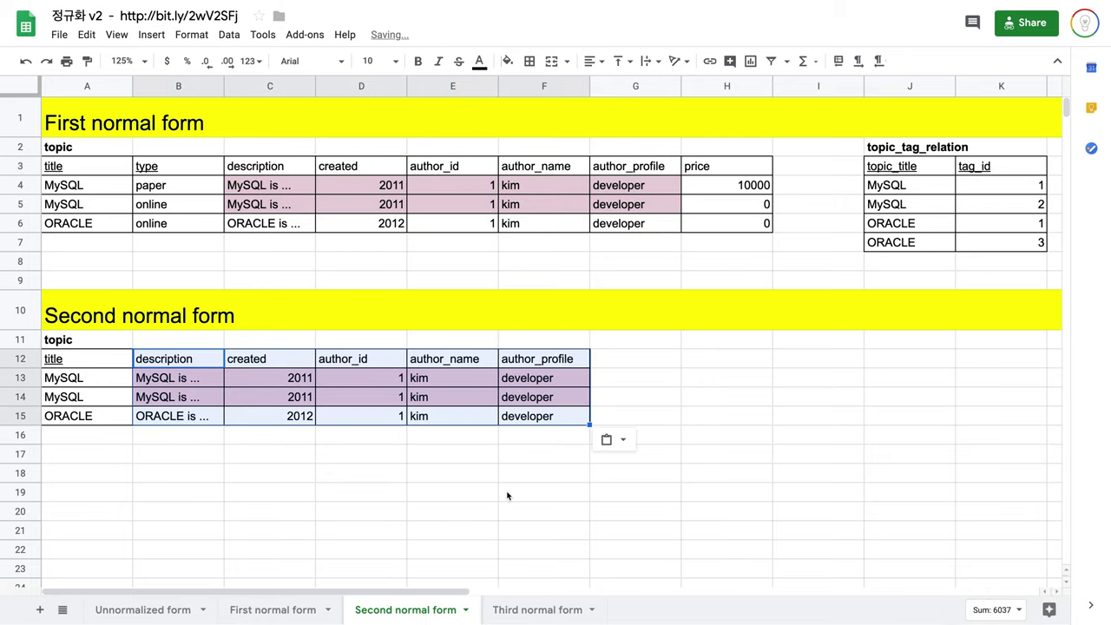
click(508, 495)
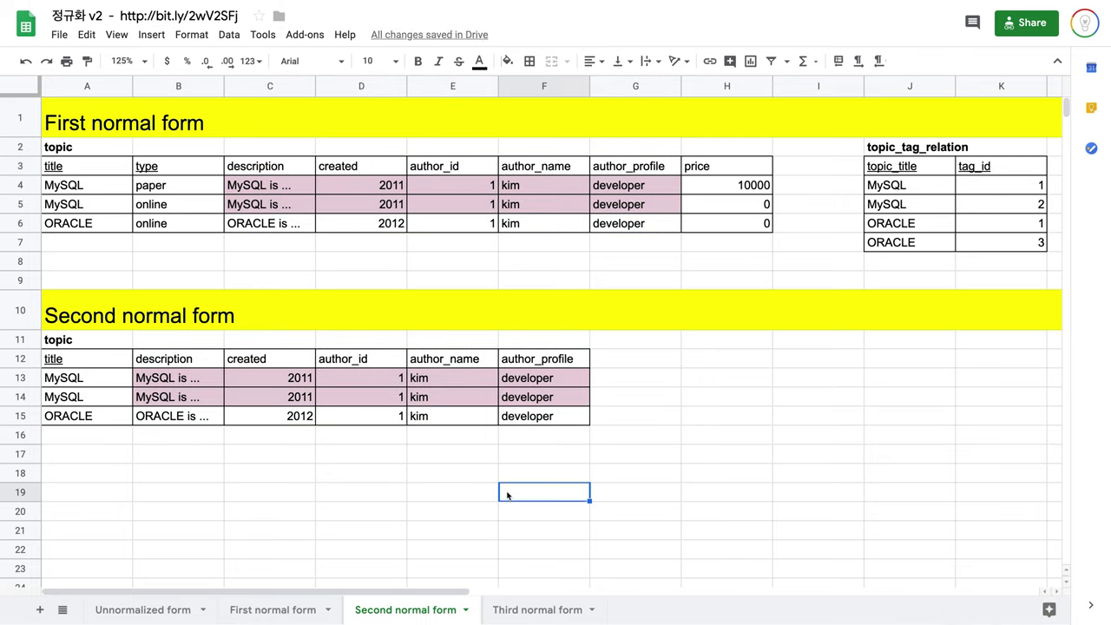
Step: Delete the duplicate MySQL row, row 14, from the second normal form topic table
click(13, 397)
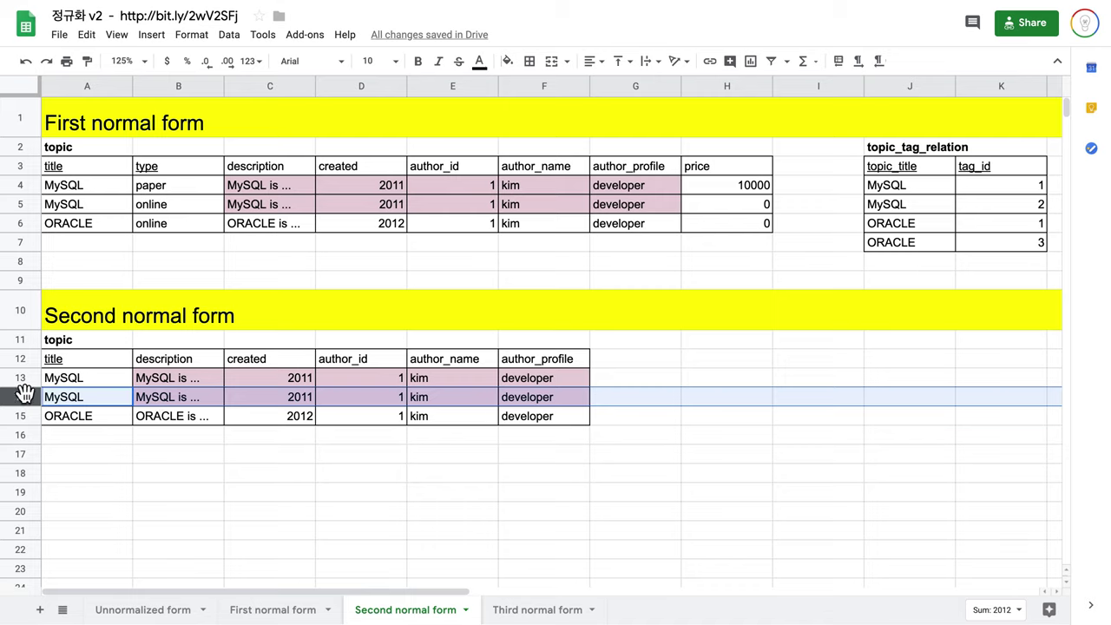
click(173, 382)
shift+click(550, 405)
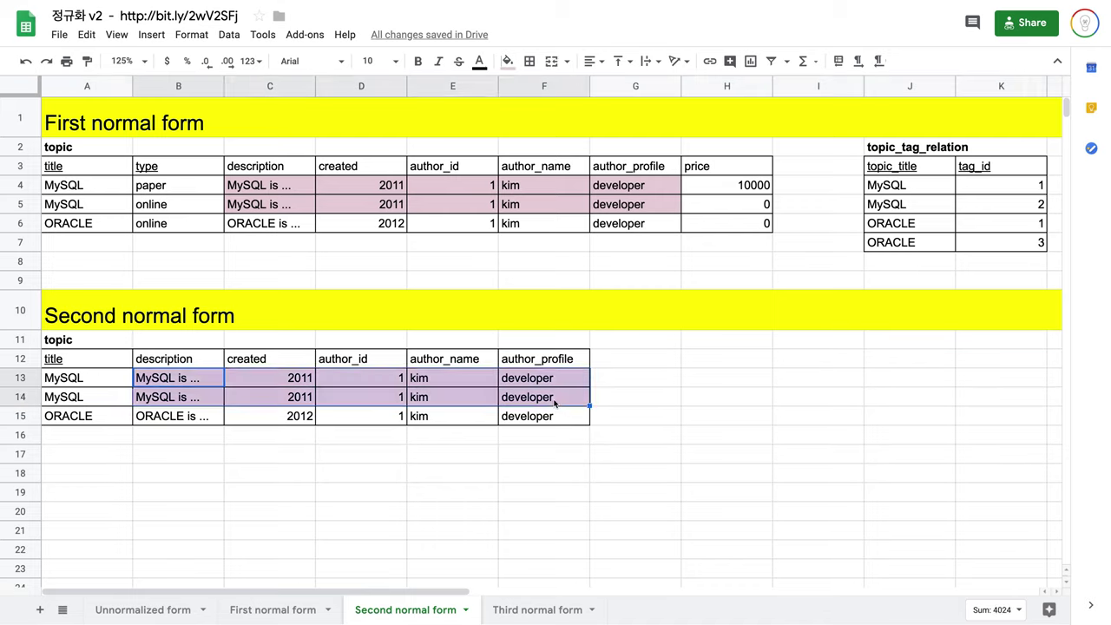
click(28, 397)
right_click(28, 397)
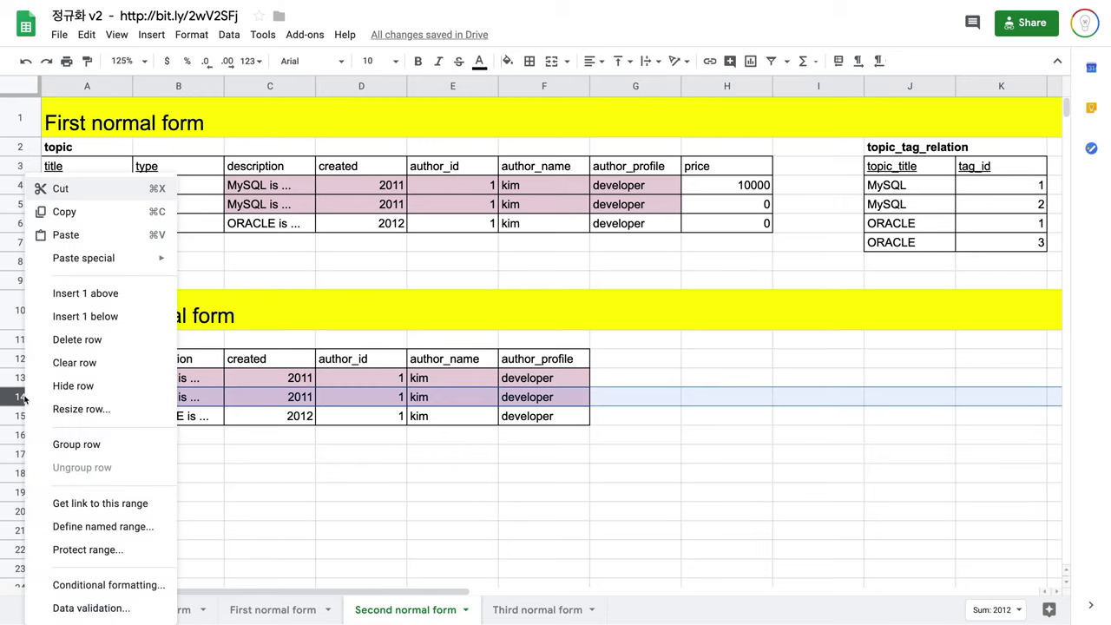
click(107, 344)
click(374, 511)
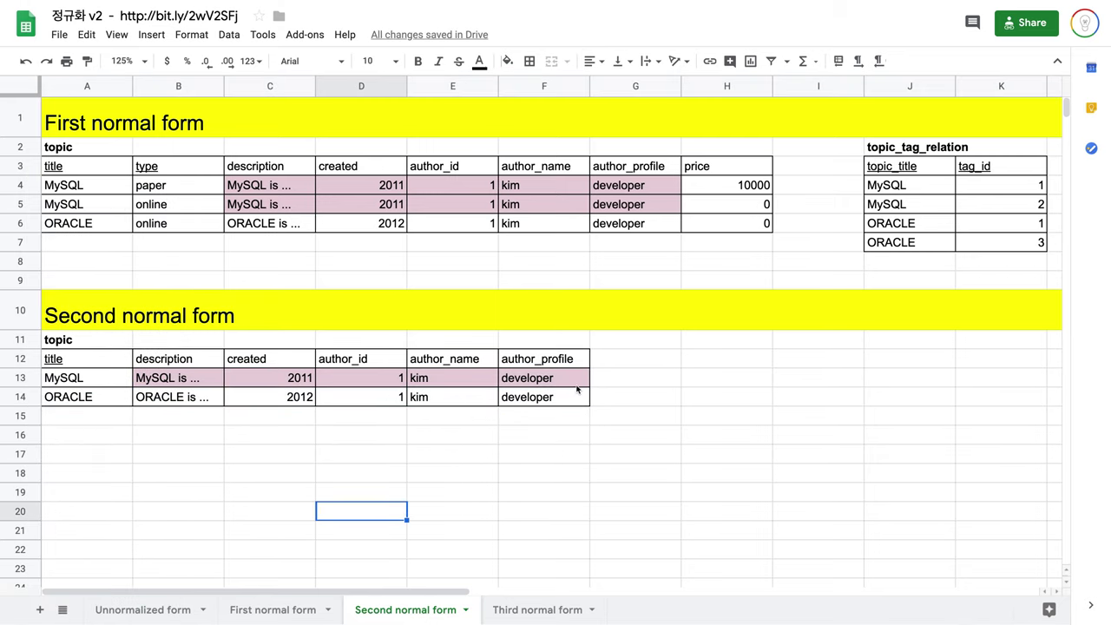
drag(579, 392, 56, 359)
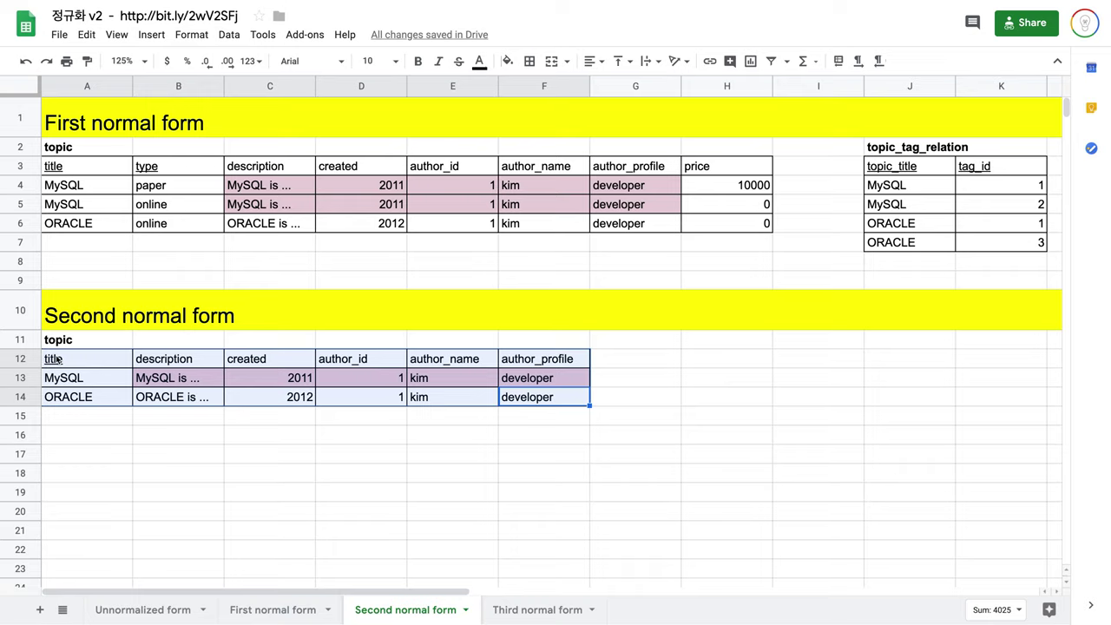
click(145, 361)
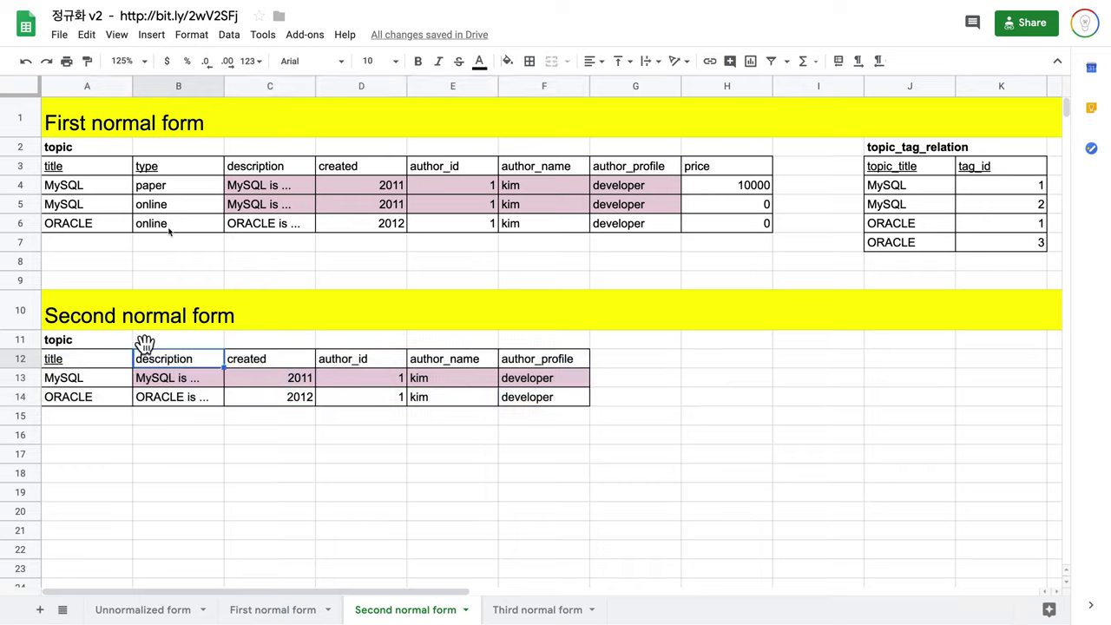
Step: Copy the title and type columns, A3:B6, into the Second normal form section as a separate table starting at H12
click(88, 168)
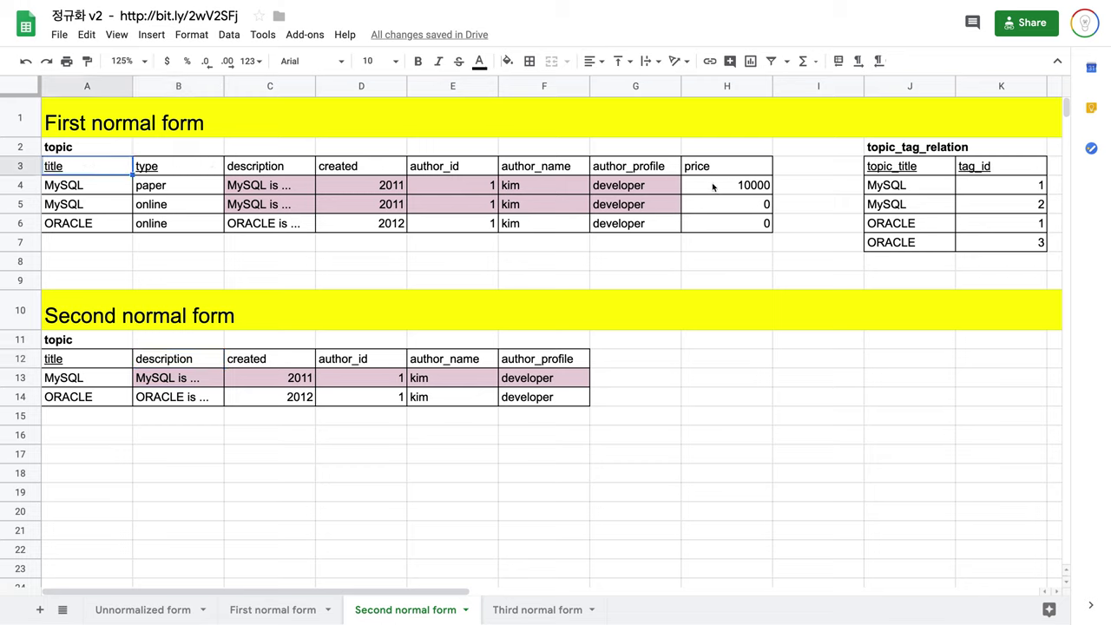
drag(744, 172, 743, 227)
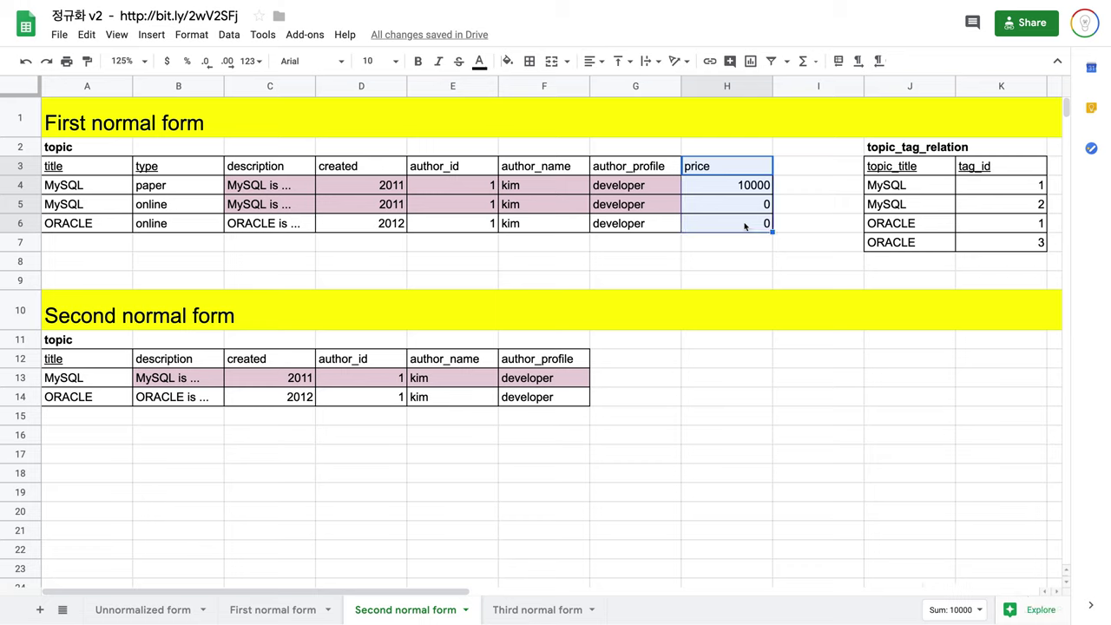
drag(92, 172, 186, 224)
key(ctrl+c)
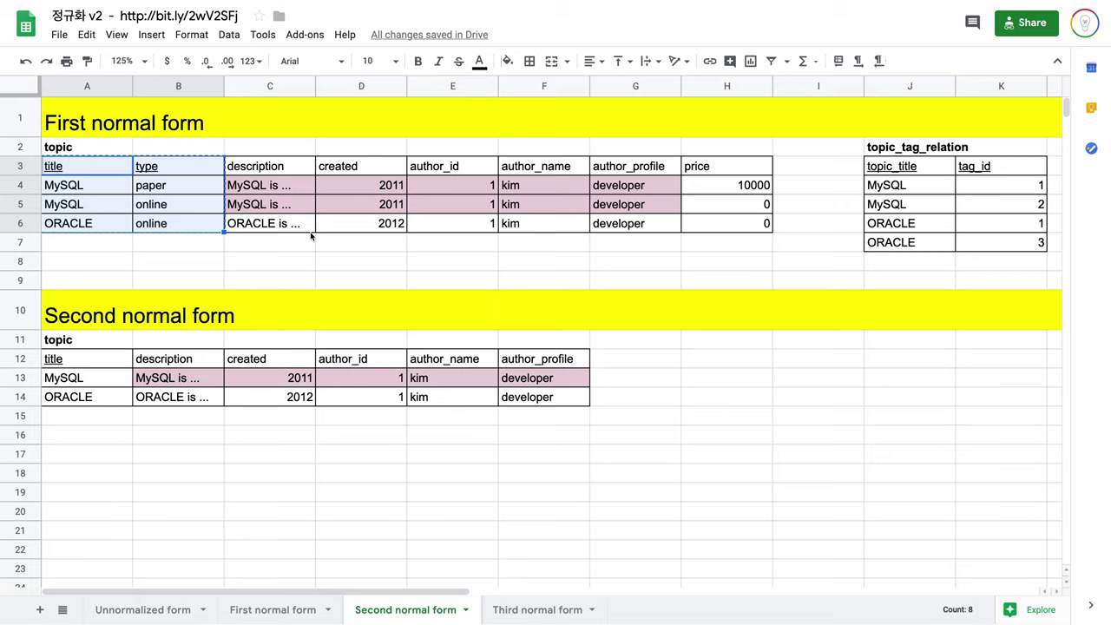
click(759, 362)
key(ctrl+v)
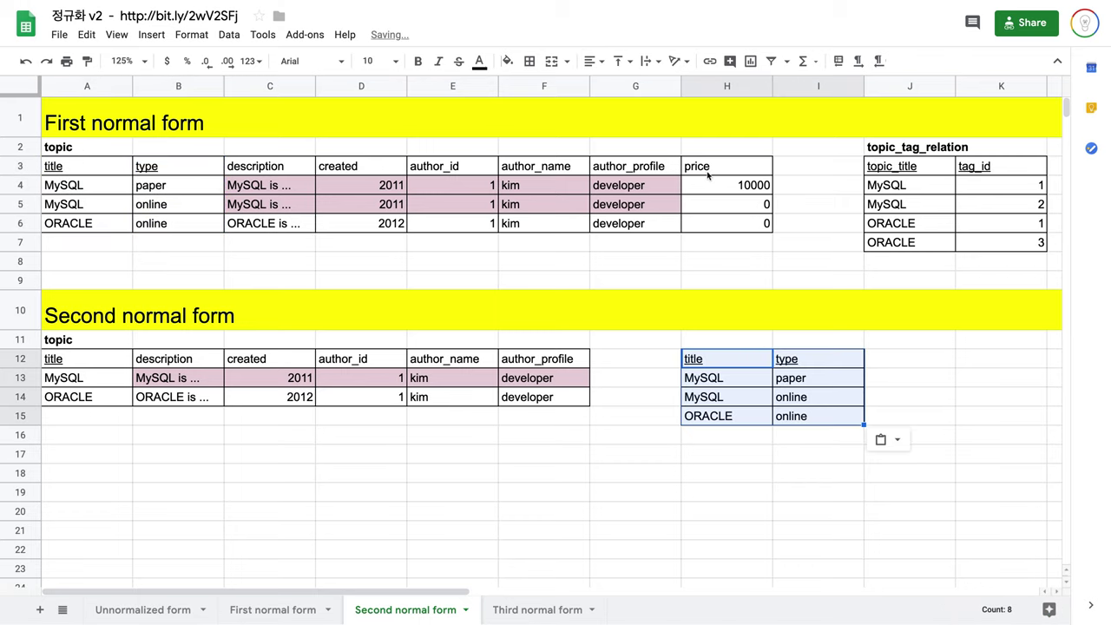
Step: Copy the price column H3:H6 beside the new title and type columns, starting at J12
drag(707, 176, 727, 235)
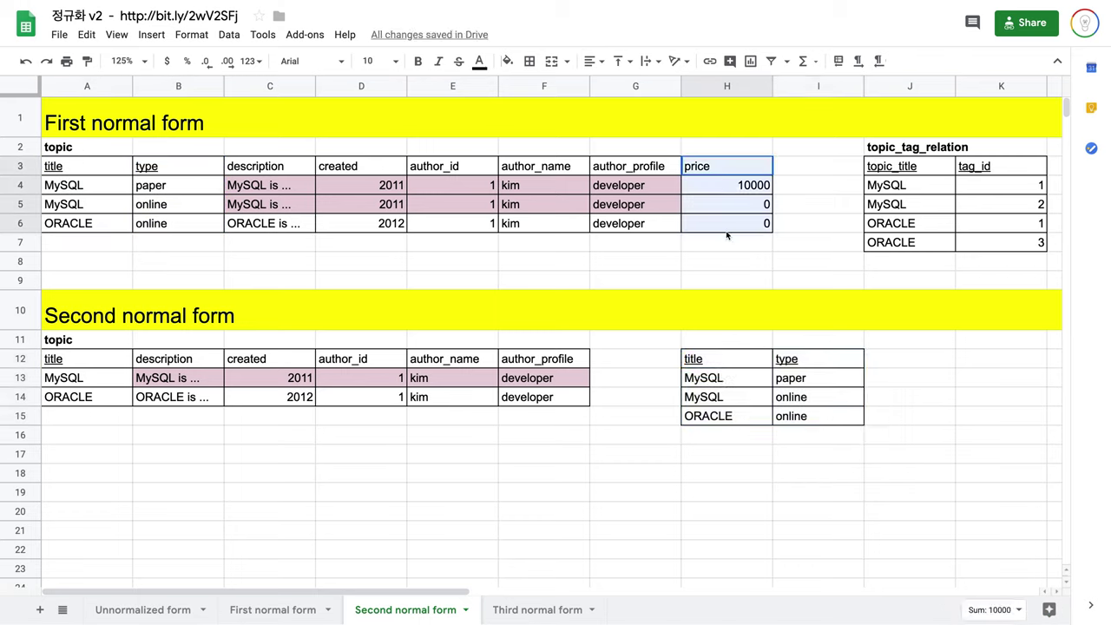
key(ctrl+c)
click(917, 361)
key(ctrl+v)
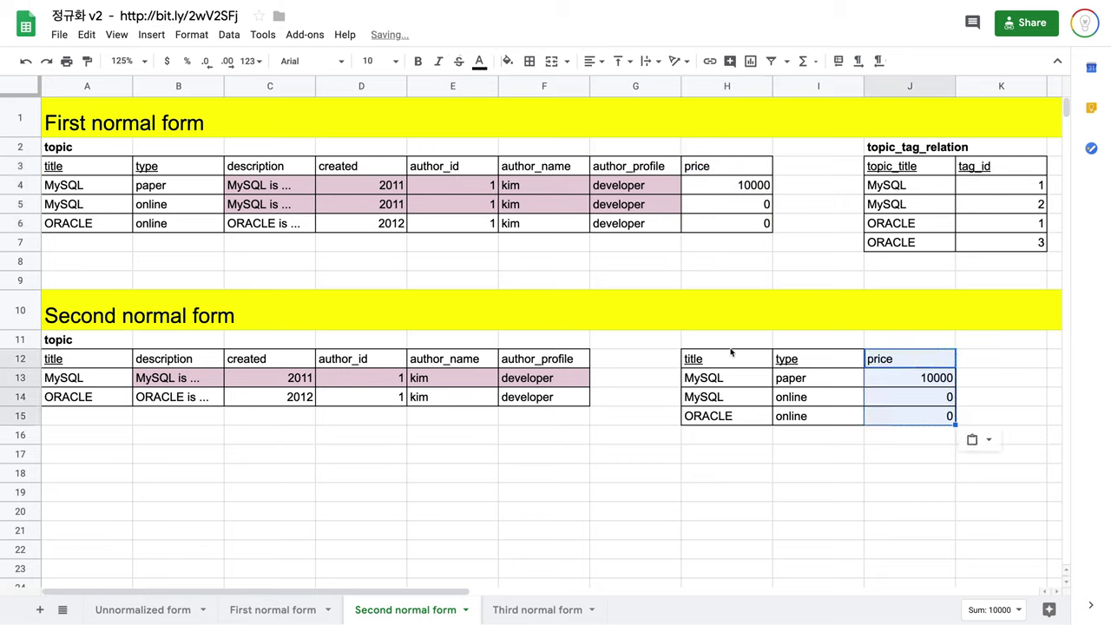
Step: Name the new table topic_type in H11 and make the name bold
click(729, 345)
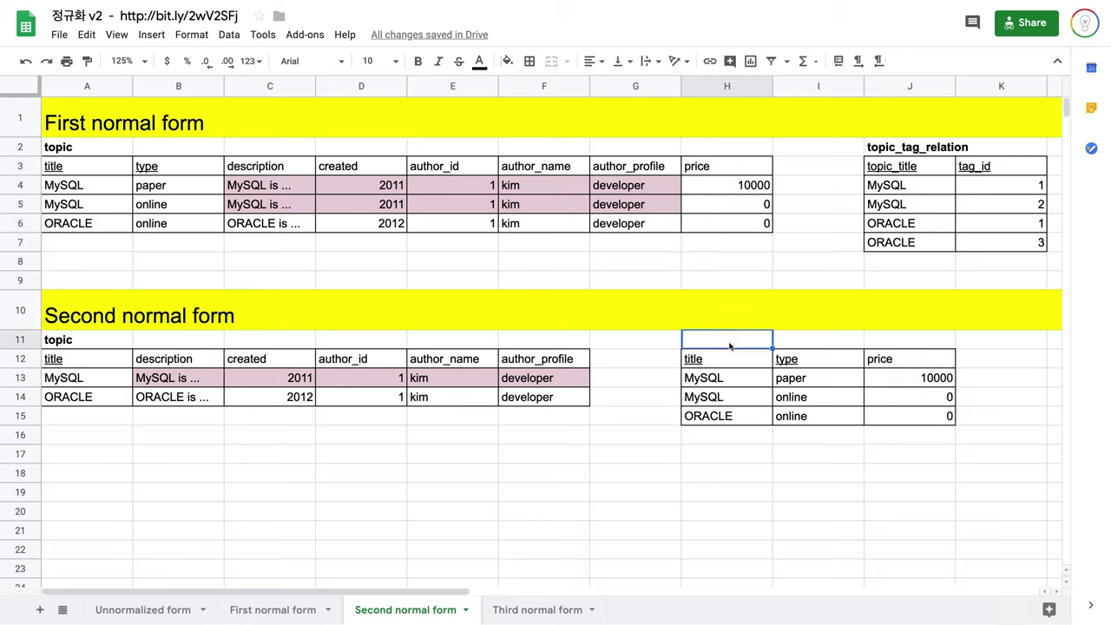
text(topic_)
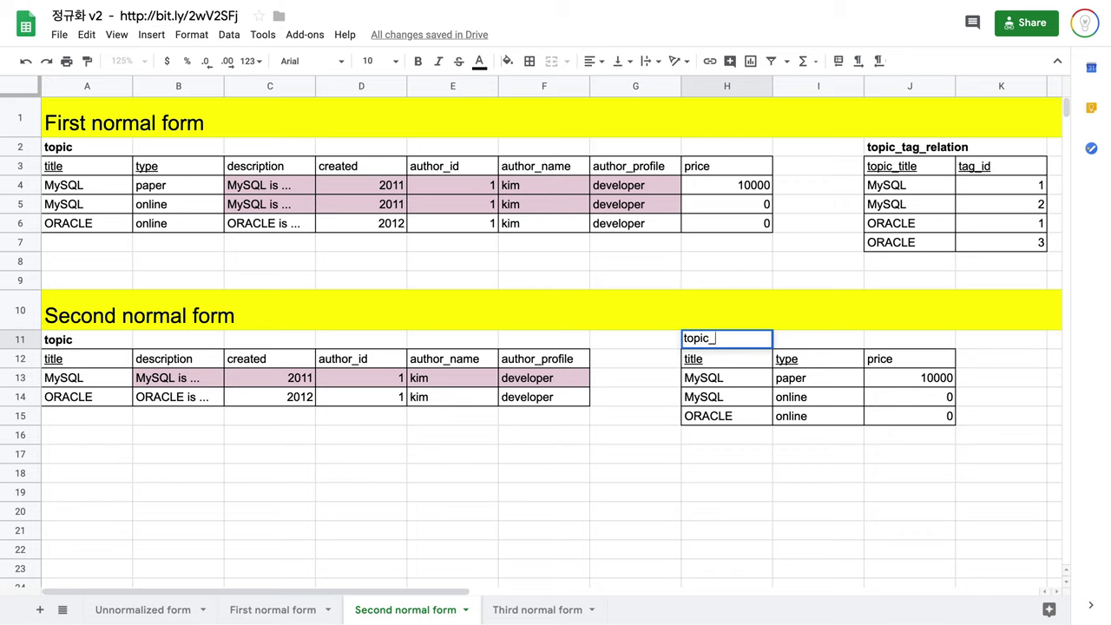
text(type)
key(Return)
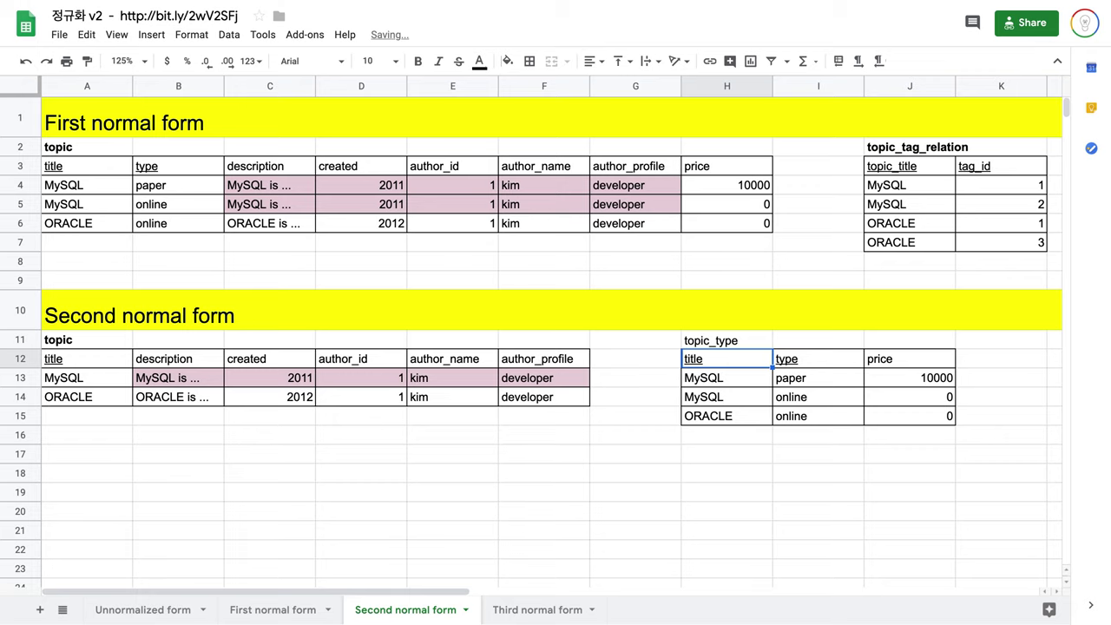
key(Up)
key(ctrl+b)
key(Right)
key(Right)
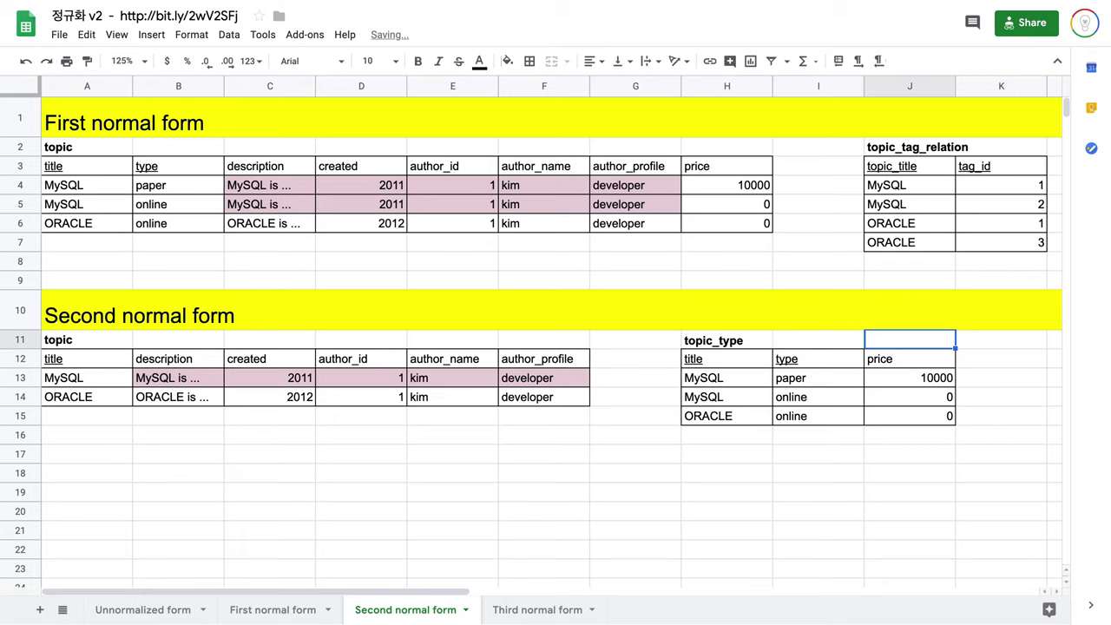
Step: Copy the topic_tag_relation and tag tables, J2:N7, into the Second normal form section starting at L11
scroll(873, 256, right, 2)
scroll(876, 254, left, 1)
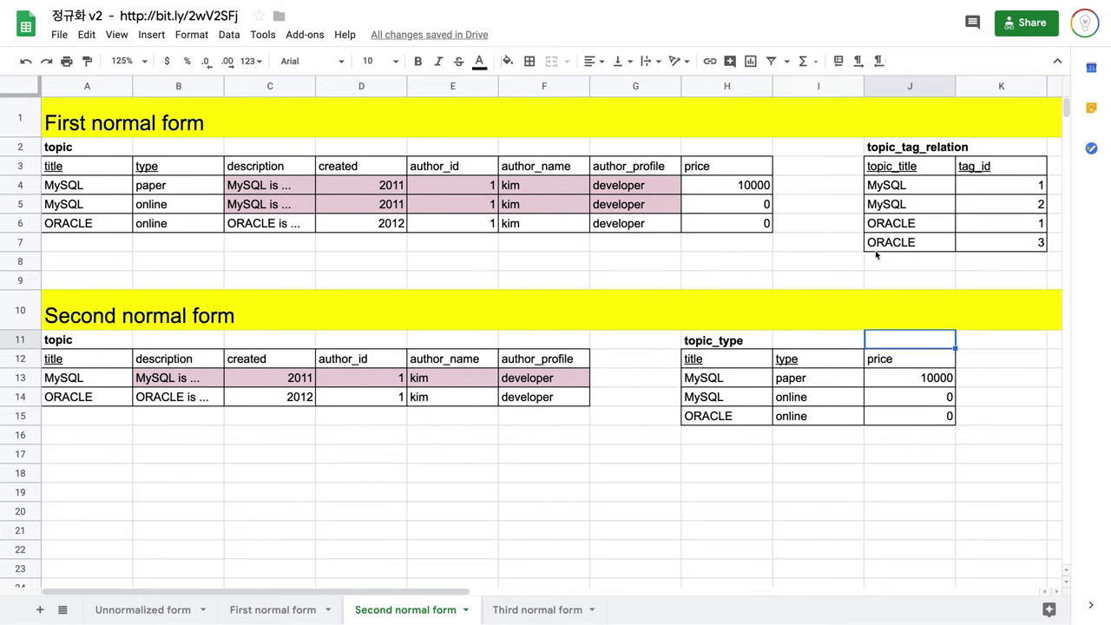
scroll(876, 254, right, 5)
click(364, 155)
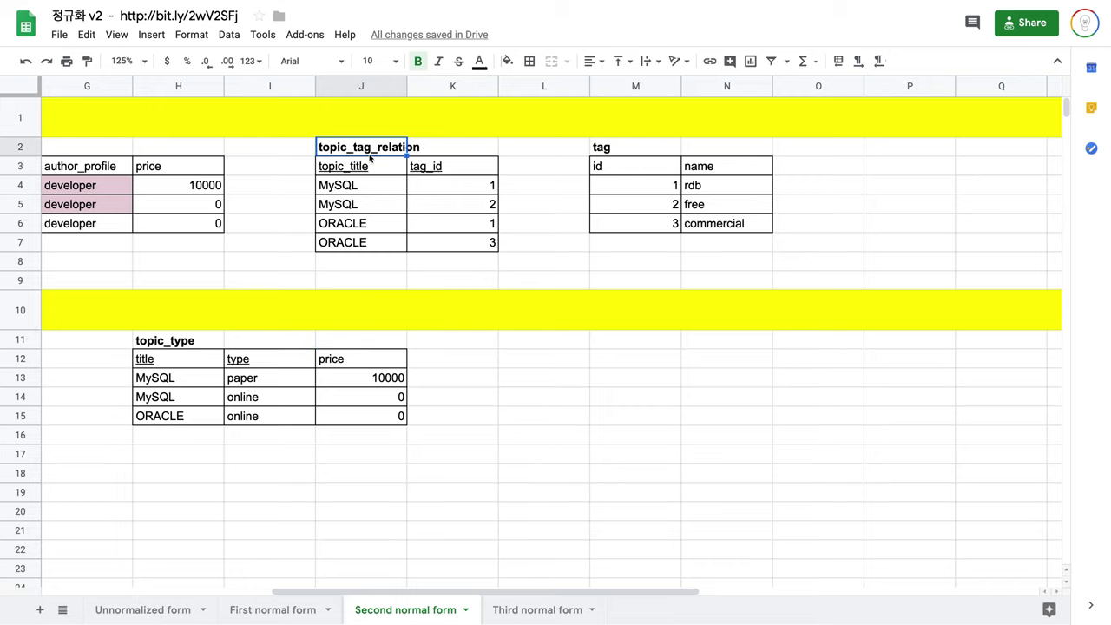
shift+click(754, 249)
key(ctrl+c)
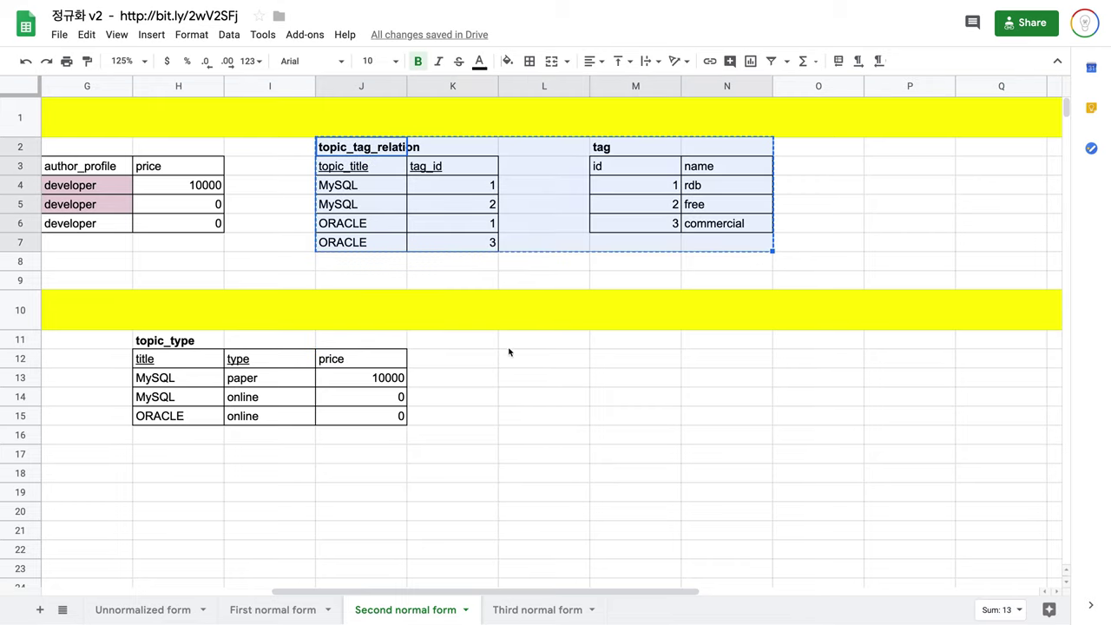
click(545, 347)
key(ctrl+v)
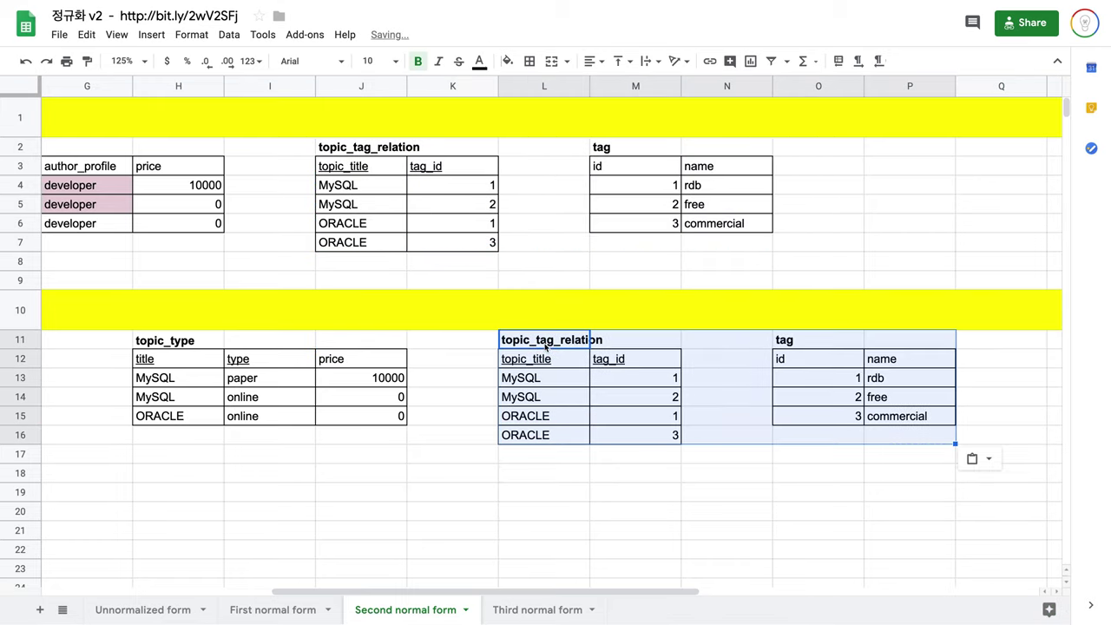
click(577, 493)
Step: Remove the pink fill from B13:F13 in the second normal form topic table
scroll(577, 495, left, 3)
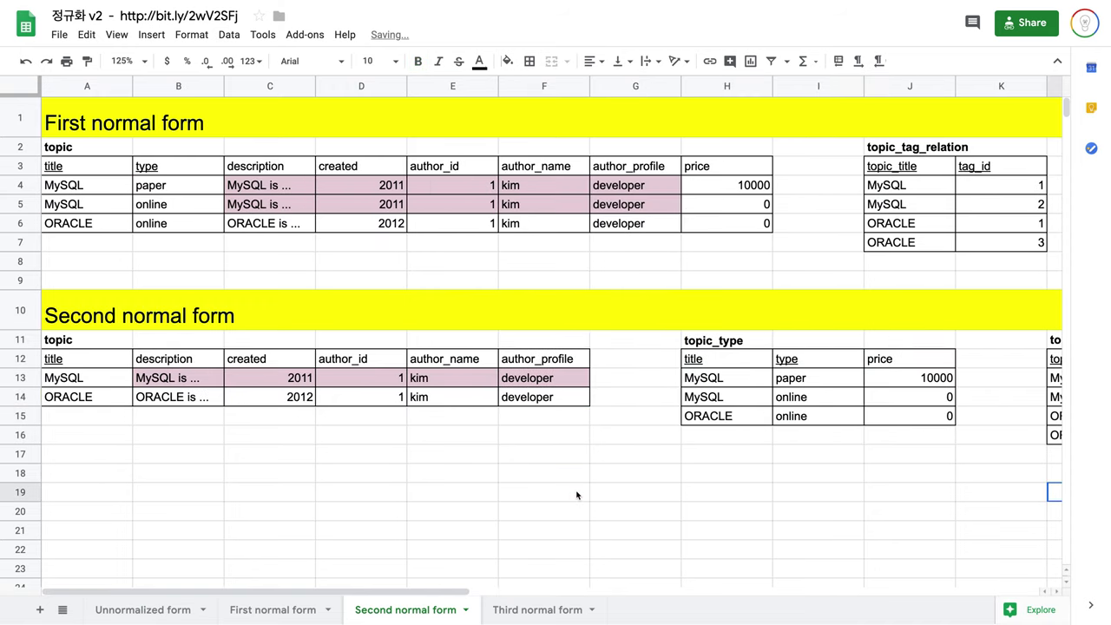
click(548, 440)
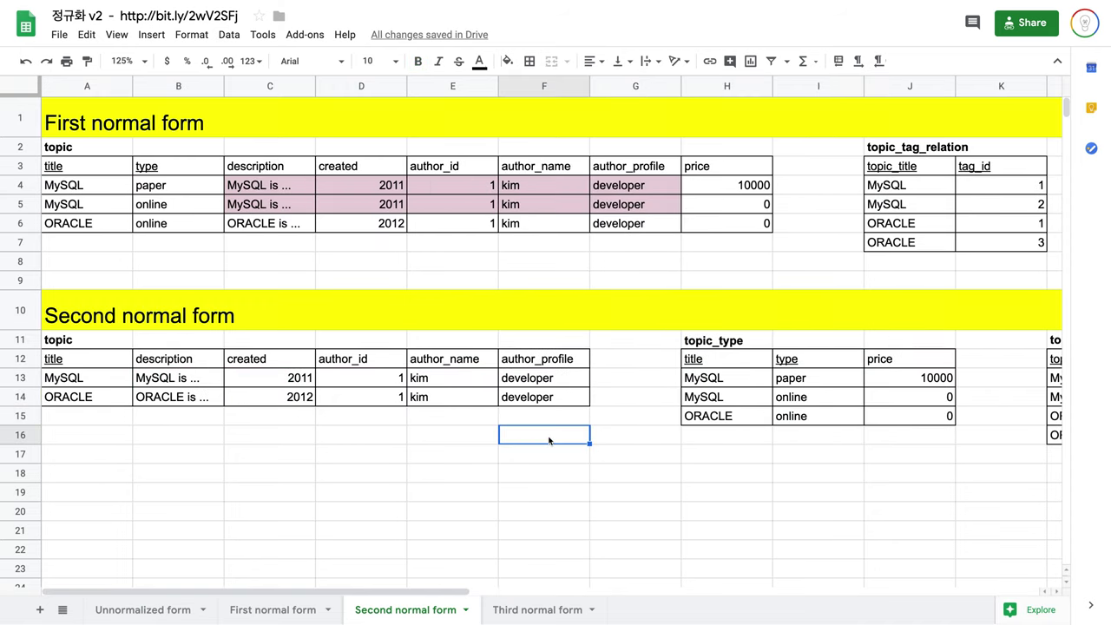